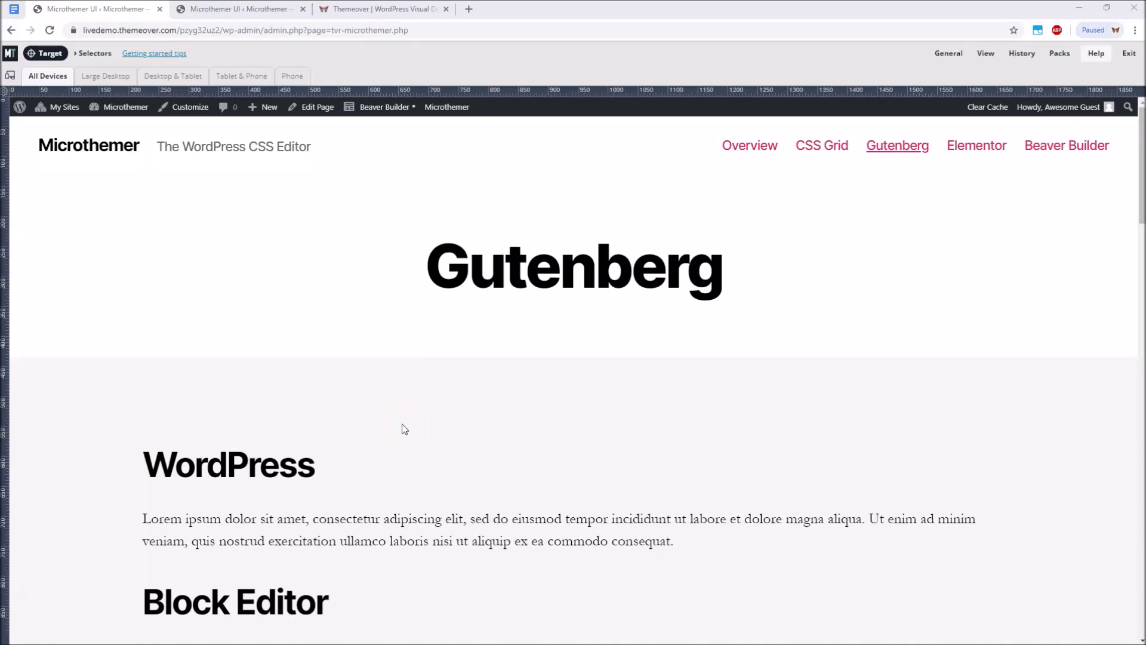
Give the WordPress box 48 top padding, move it into the next grid column, and narrow the preview
scroll(452, 379, down, 6)
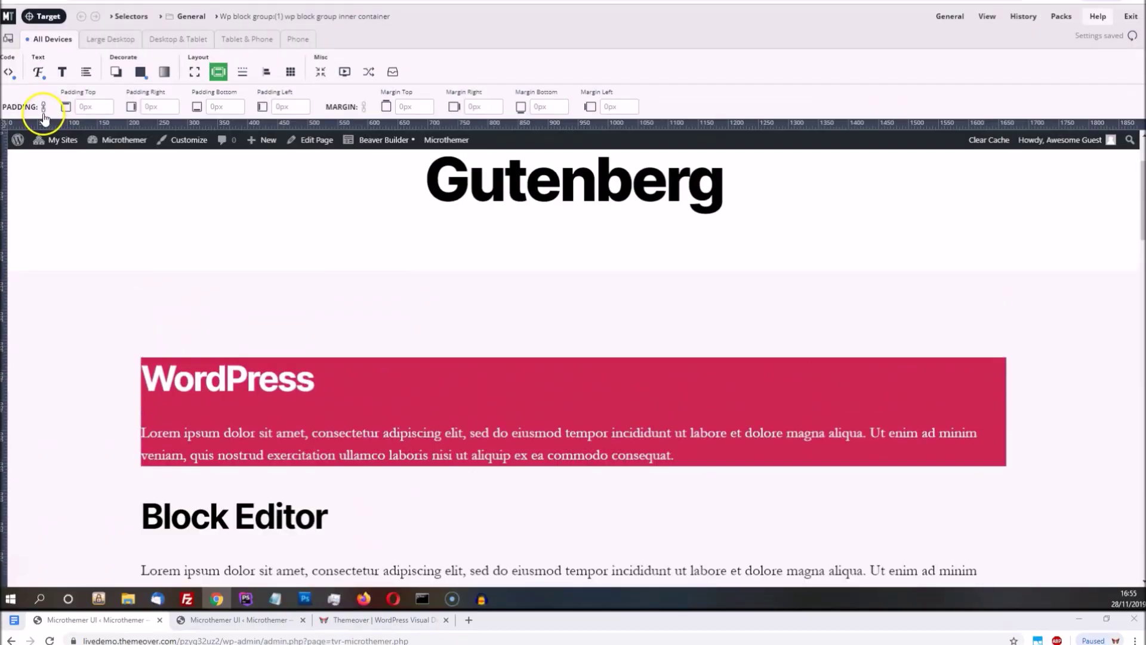
click(90, 142)
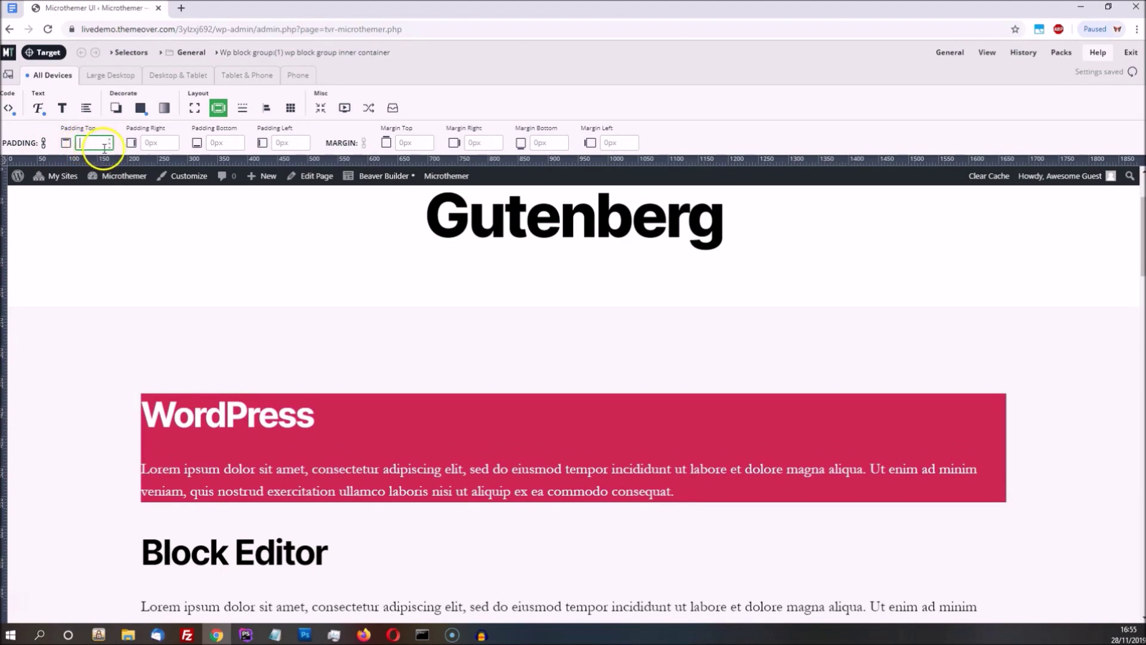
text(48)
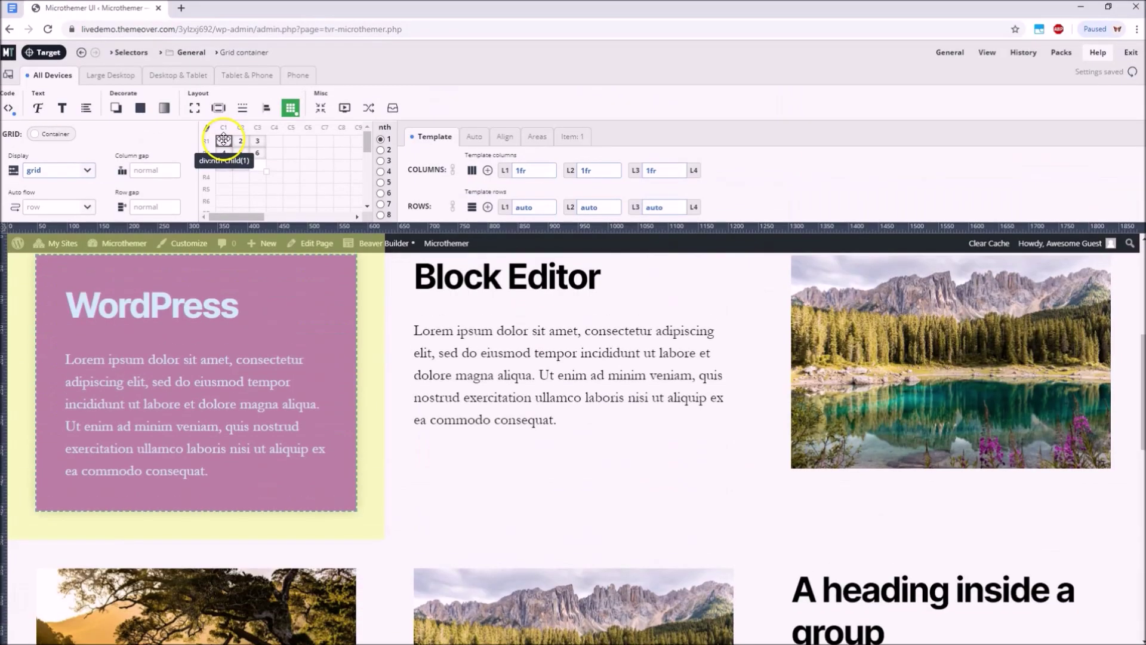
drag(235, 140, 256, 140)
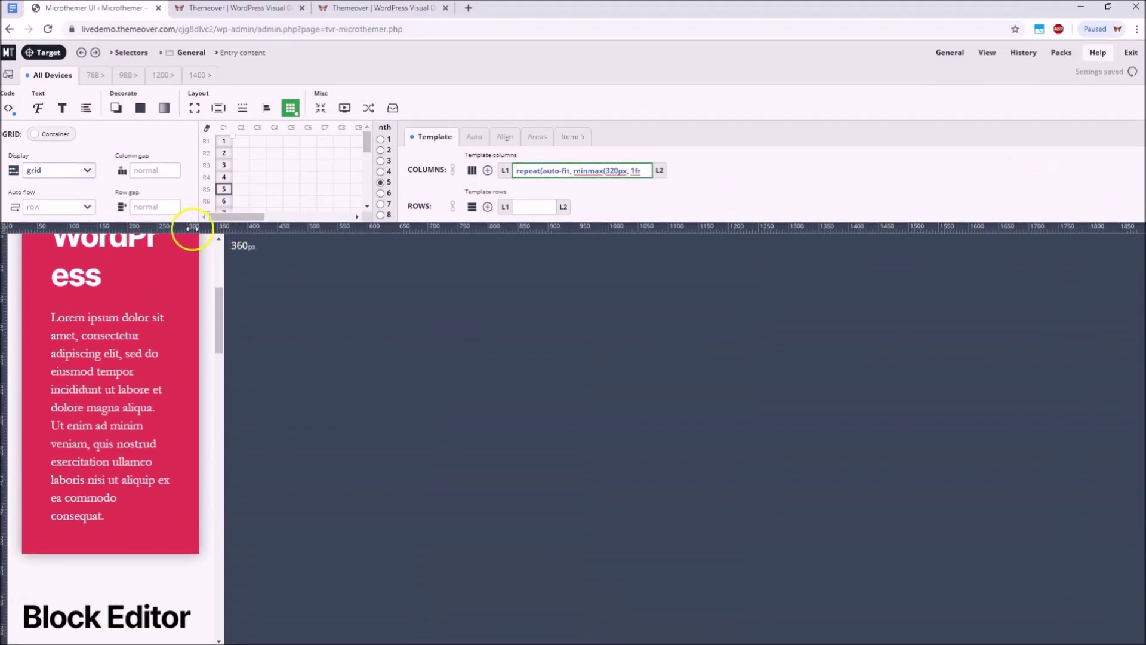
drag(221, 228, 907, 227)
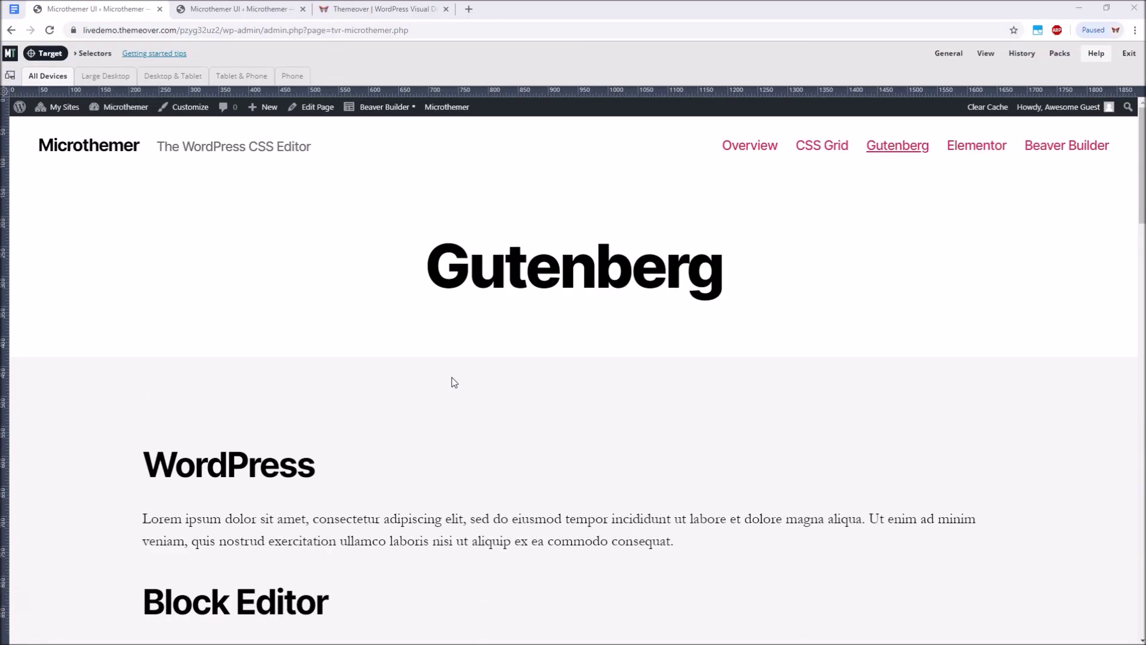
Target the WordPress block group and create a selector for it
click(118, 533)
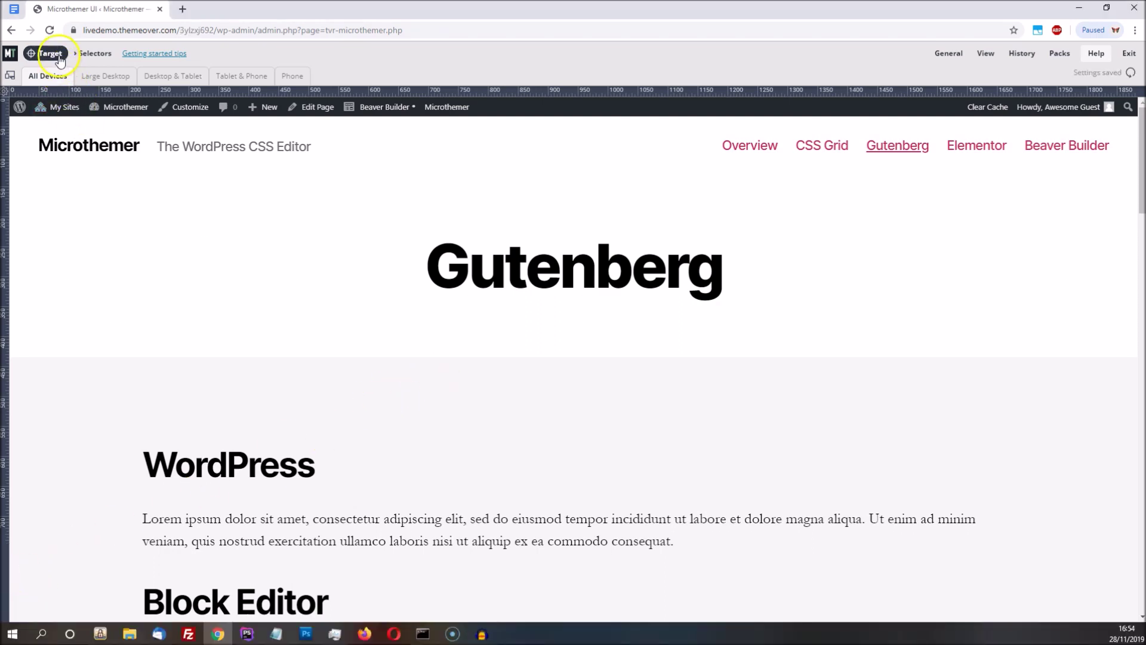
click(57, 55)
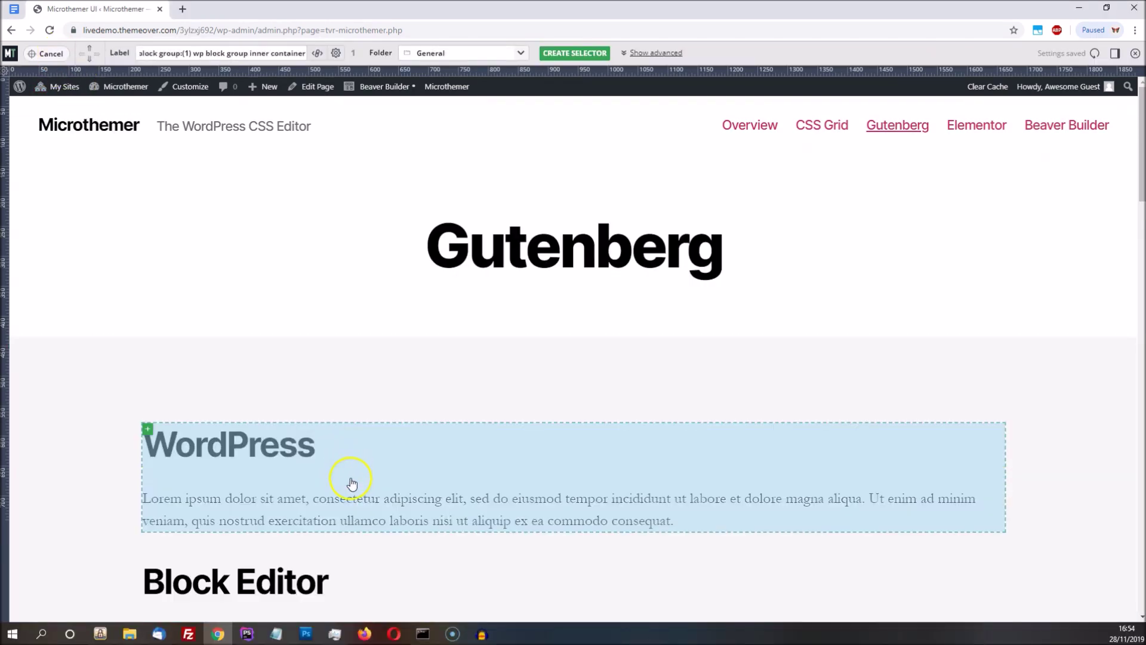
click(352, 484)
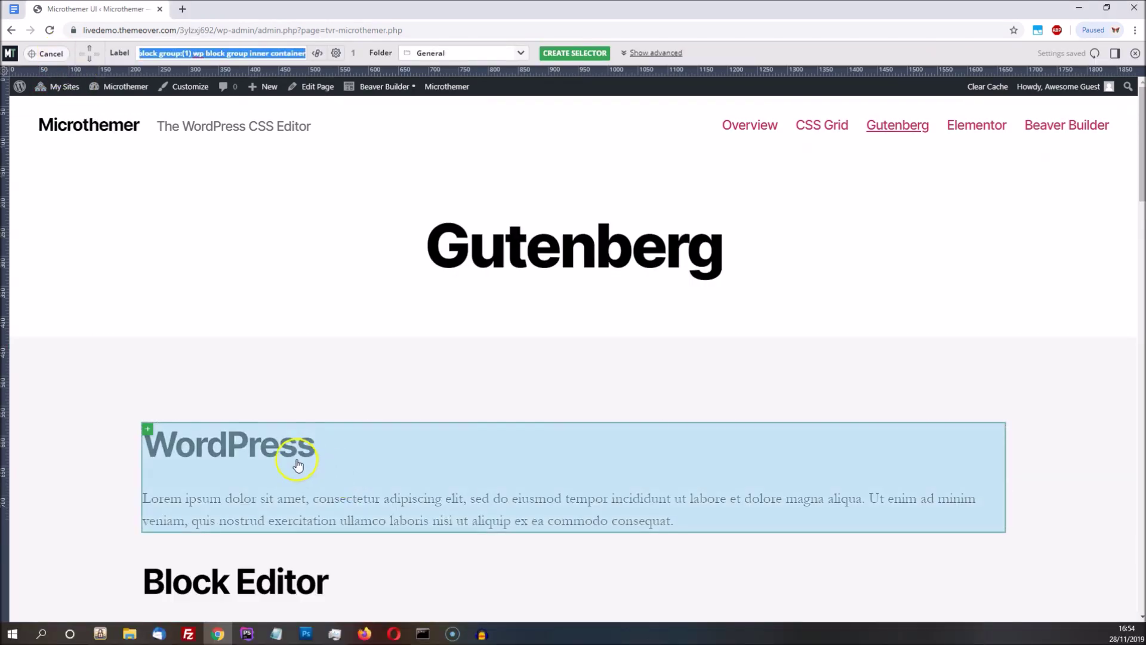
click(149, 430)
click(154, 446)
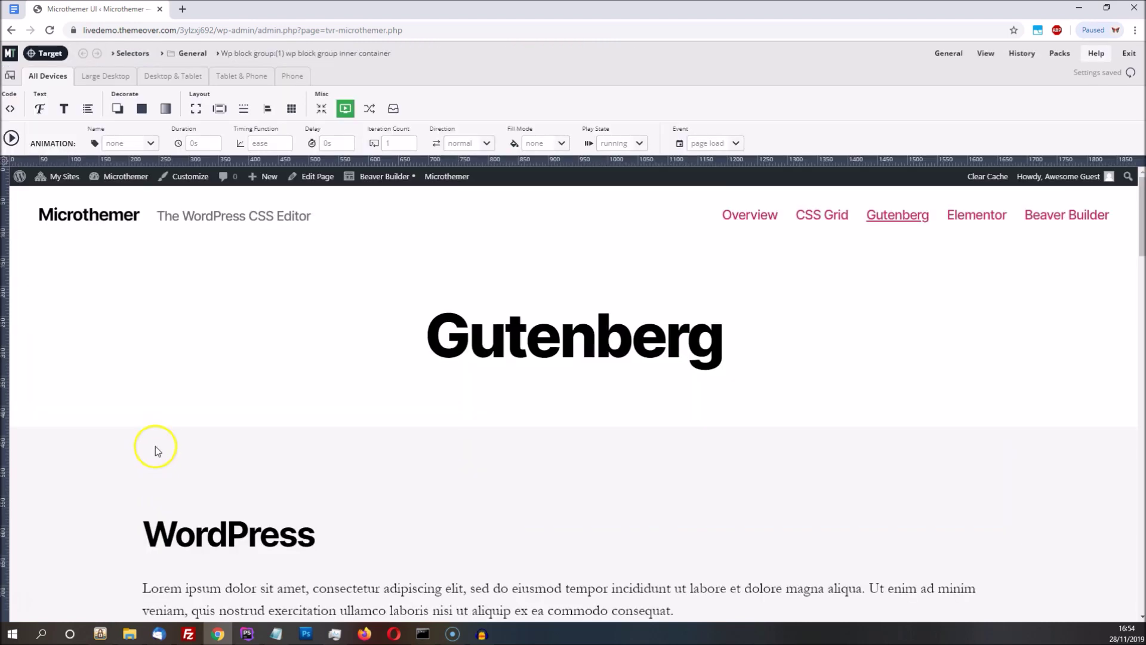
Give the WordPress block group a crimson solid background
click(220, 108)
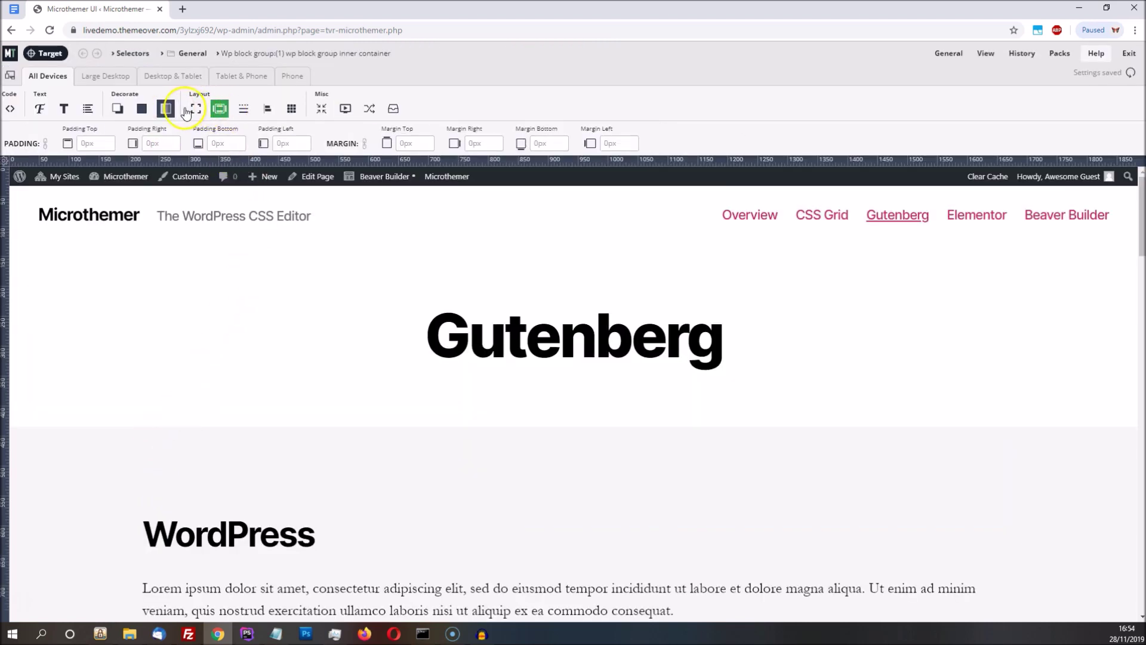
click(165, 110)
click(142, 108)
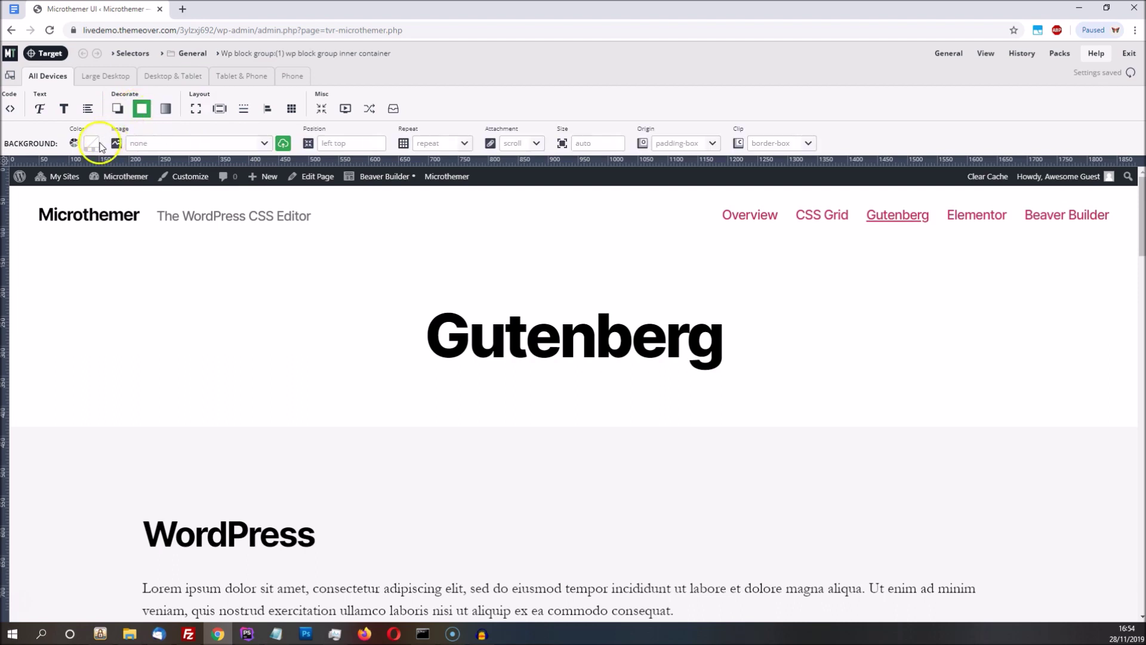
click(90, 145)
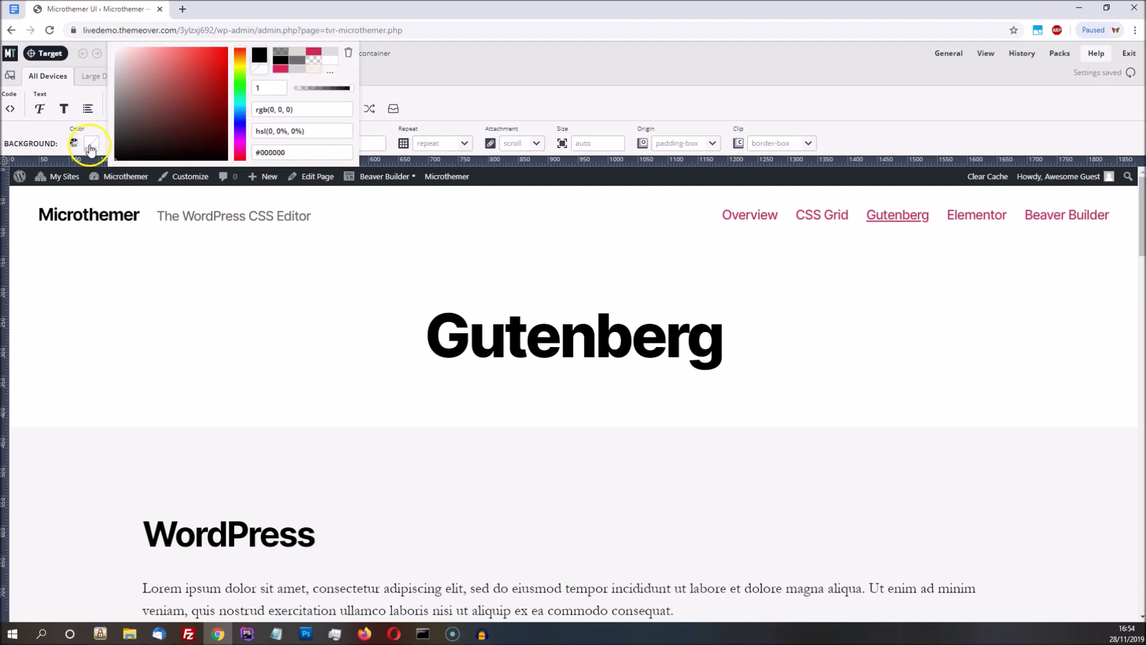
click(313, 55)
click(404, 99)
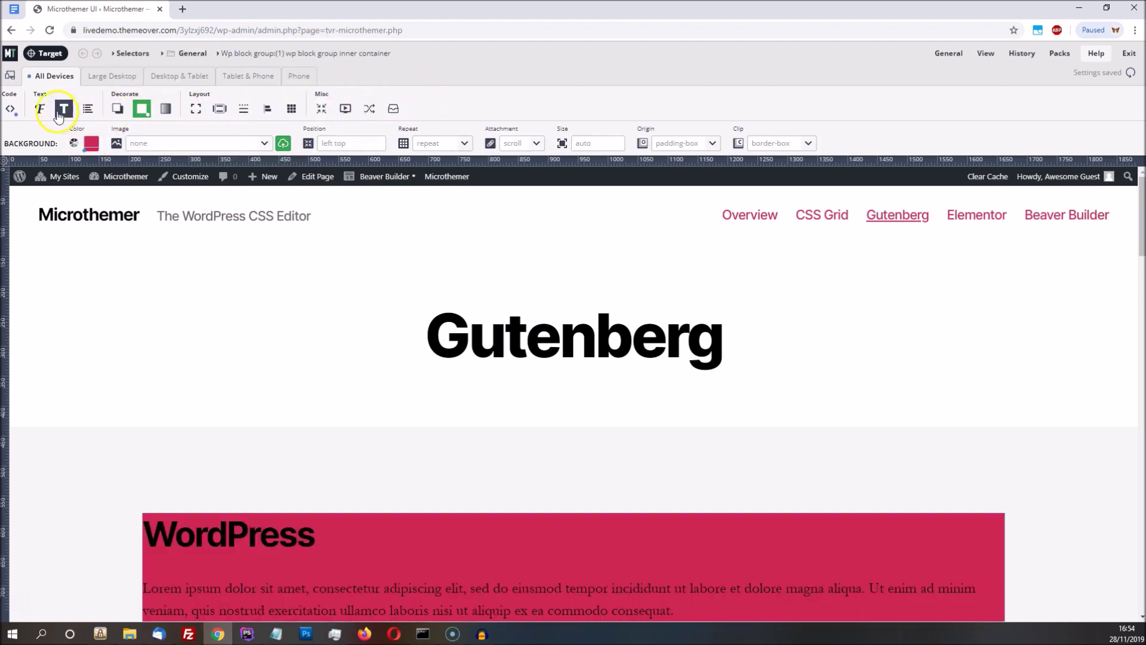
Set the block's font colour to white for its heading and paragraph
click(39, 108)
click(197, 144)
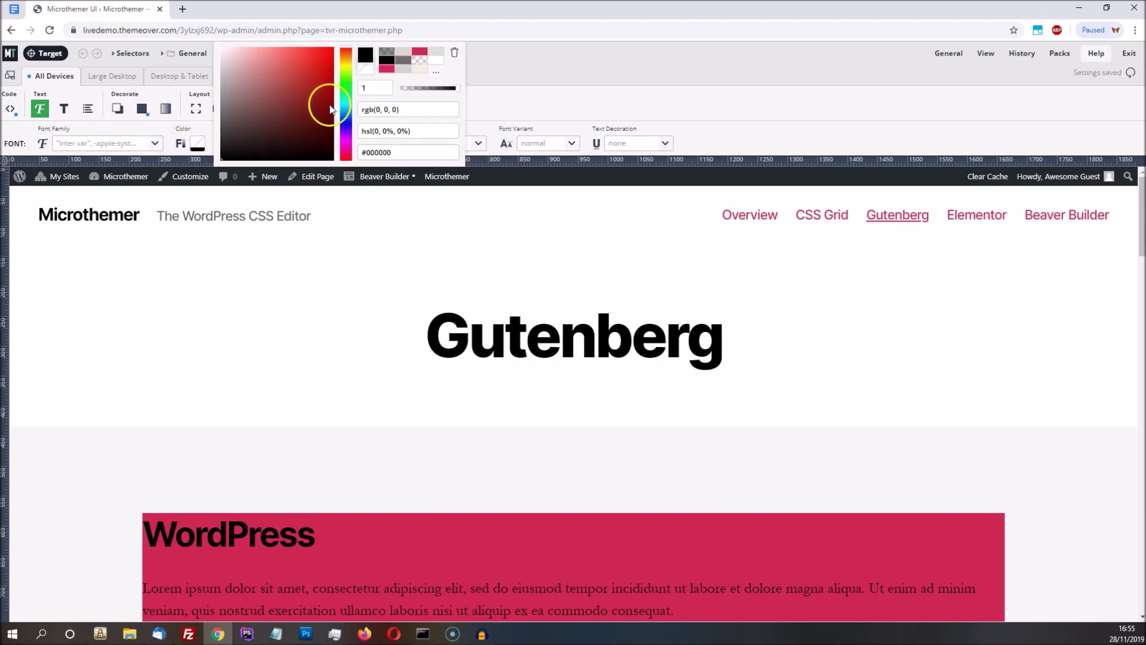
click(437, 63)
click(507, 104)
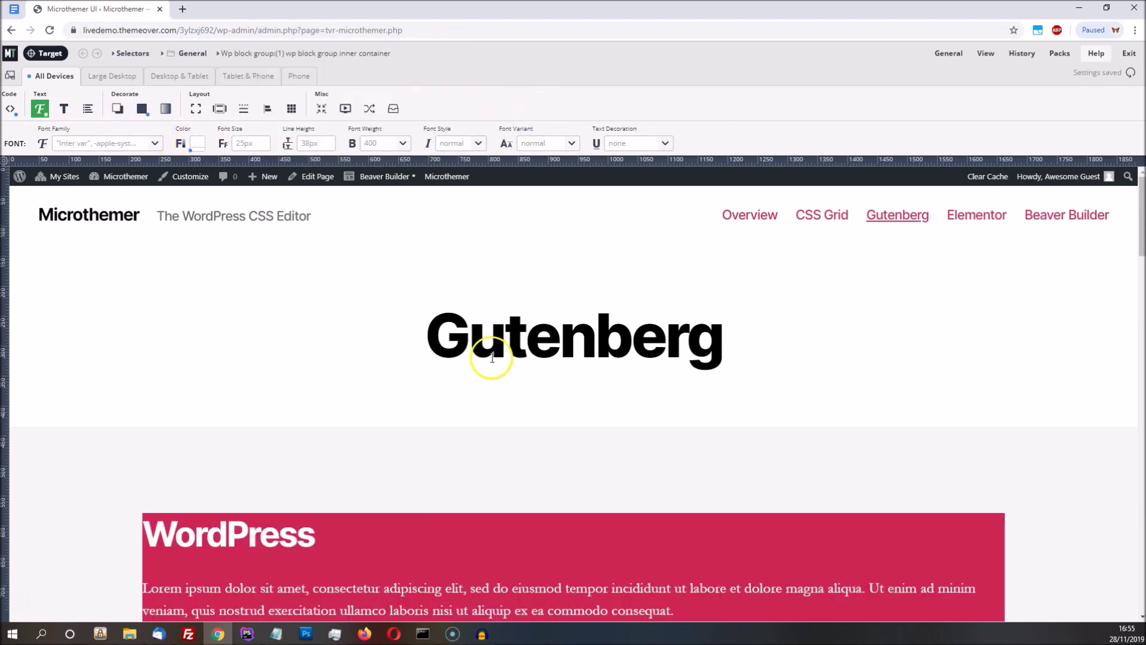
scroll(489, 360, down, 2)
Apply linked 48px padding to all sides of the crimson block
click(220, 108)
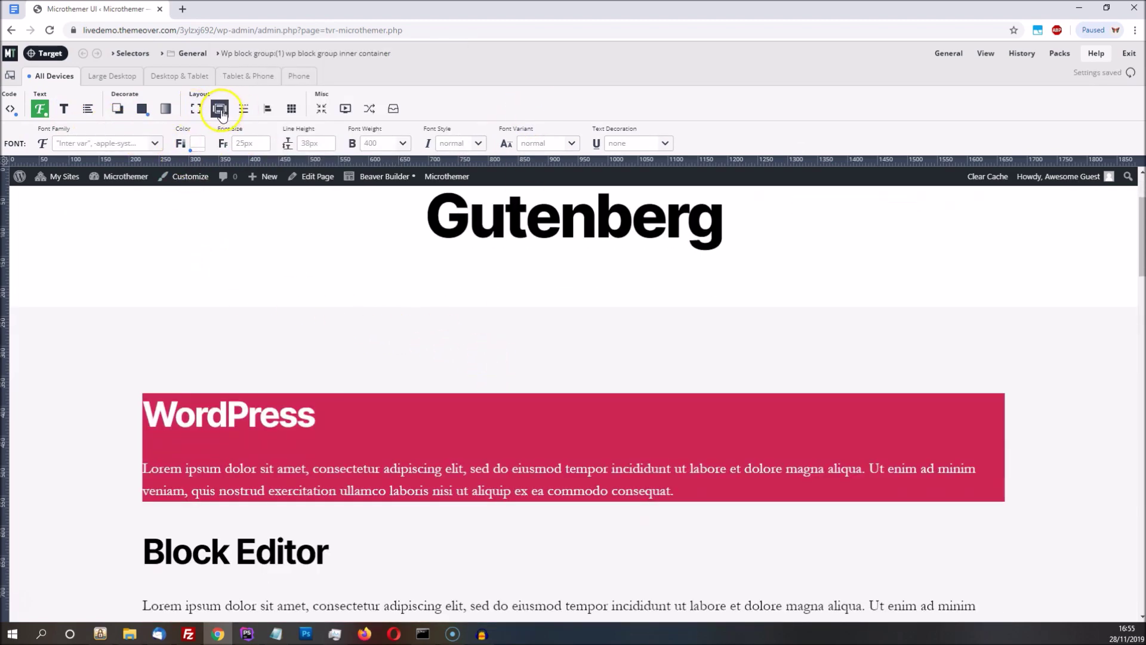
click(89, 144)
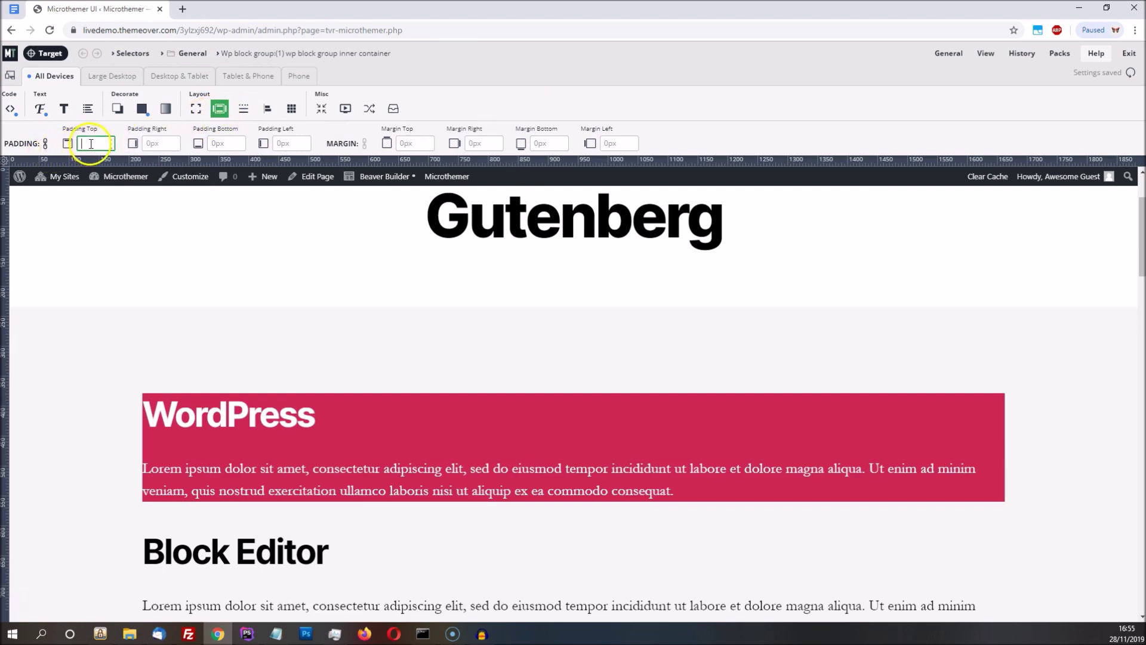
text(48)
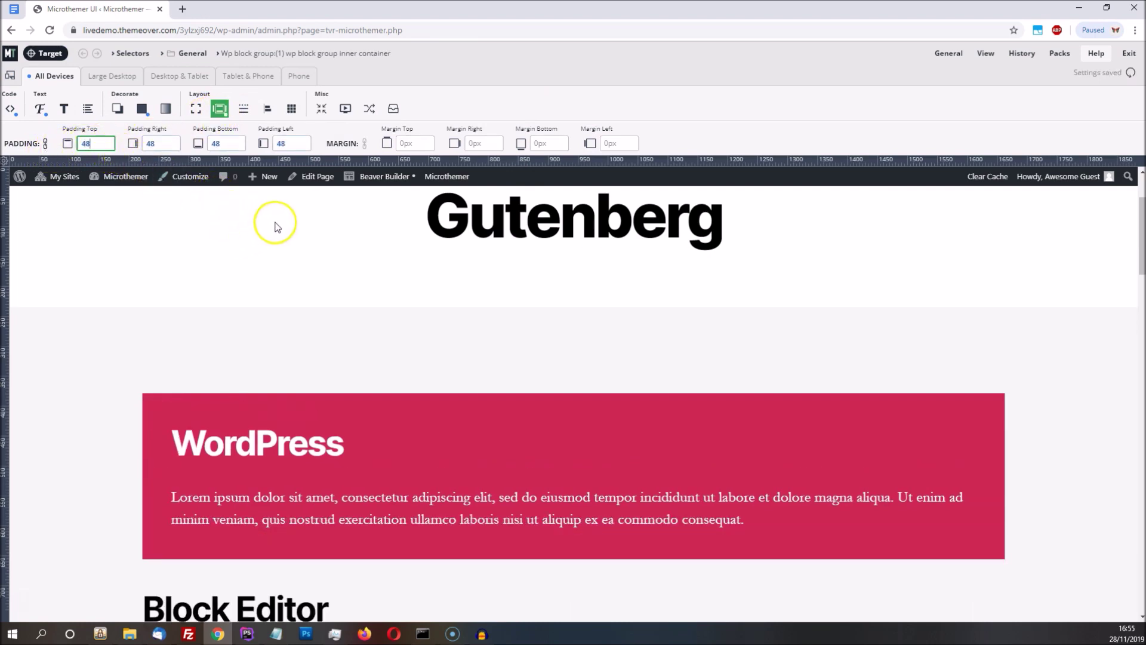
Add a black box shadow with 20 blur at 0.46 opacity
click(117, 109)
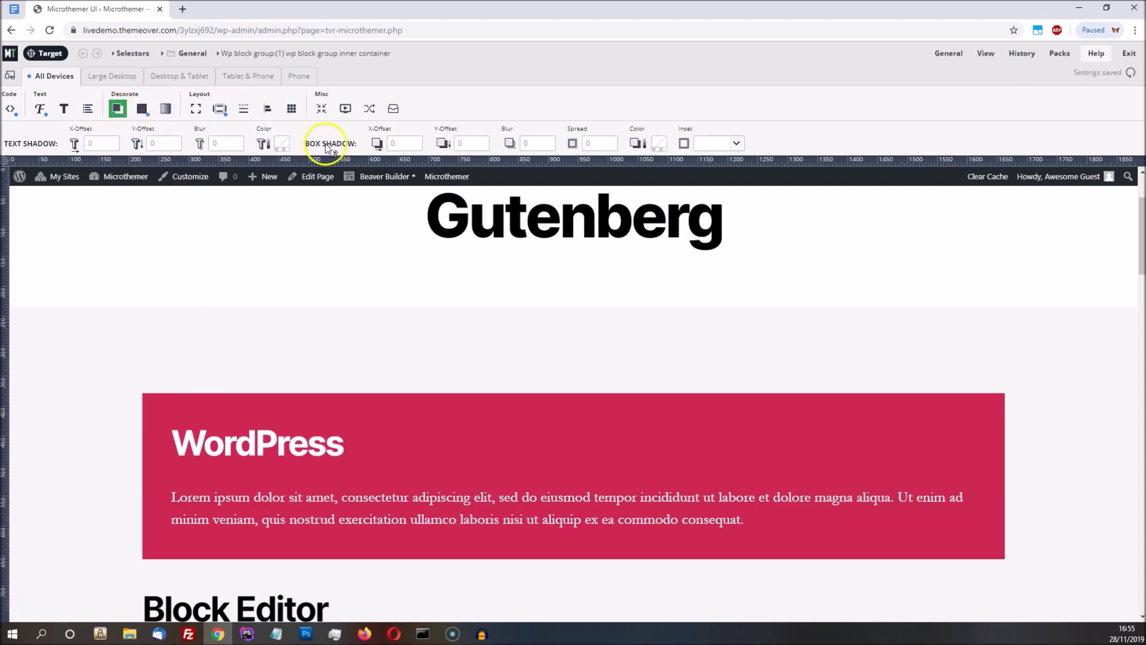
click(533, 144)
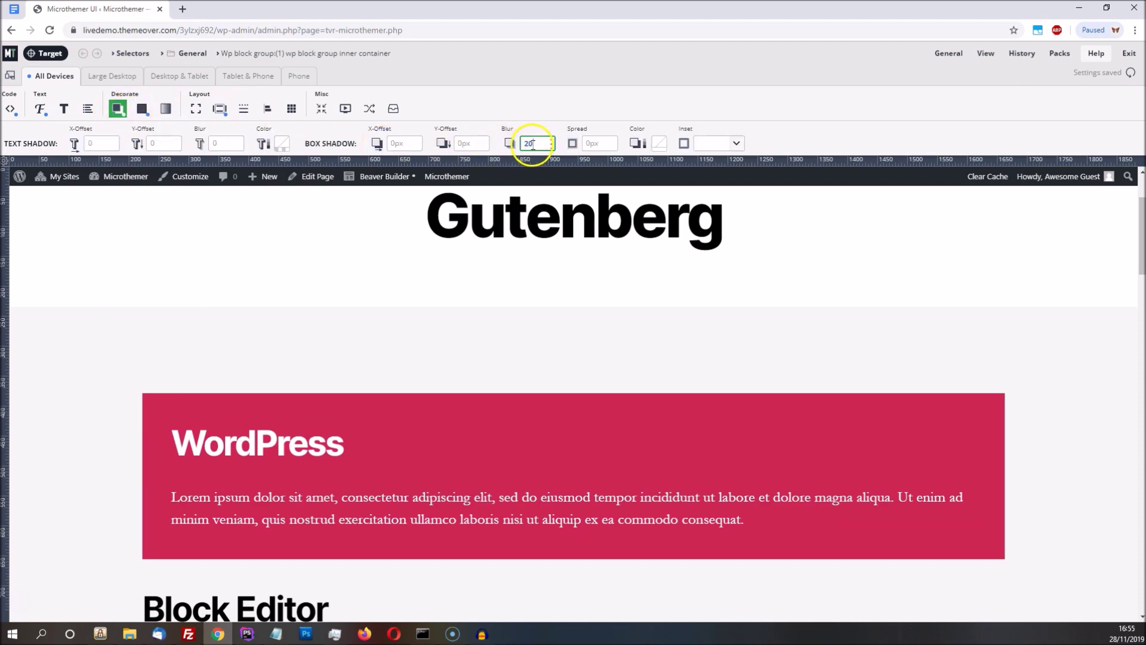
click(659, 143)
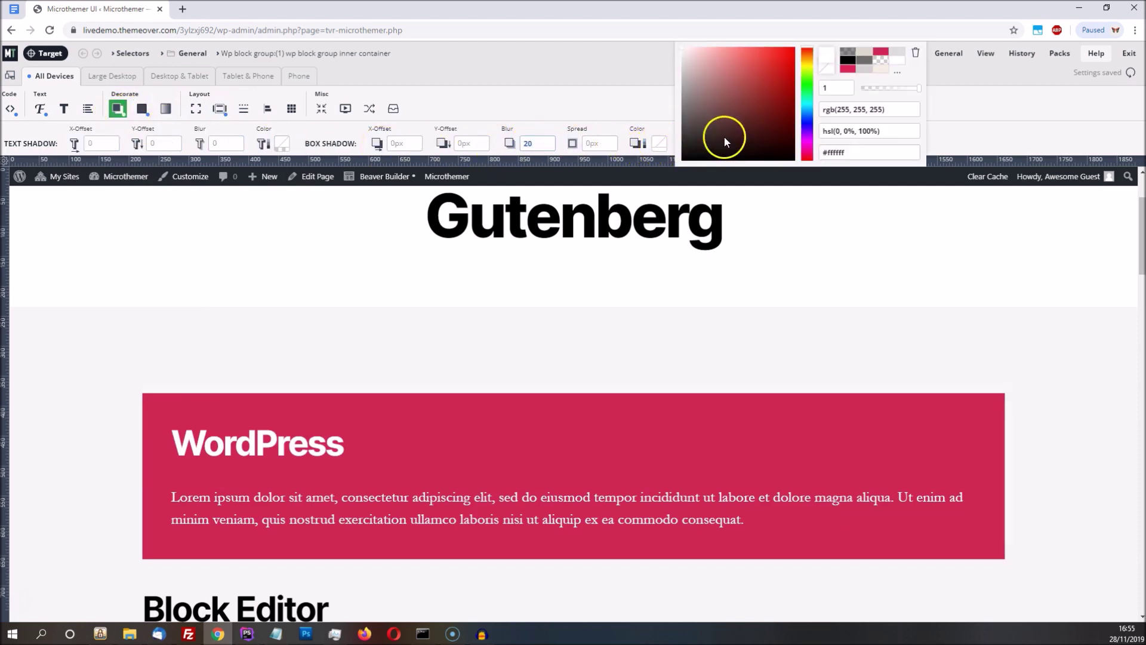
click(848, 61)
drag(914, 90, 888, 95)
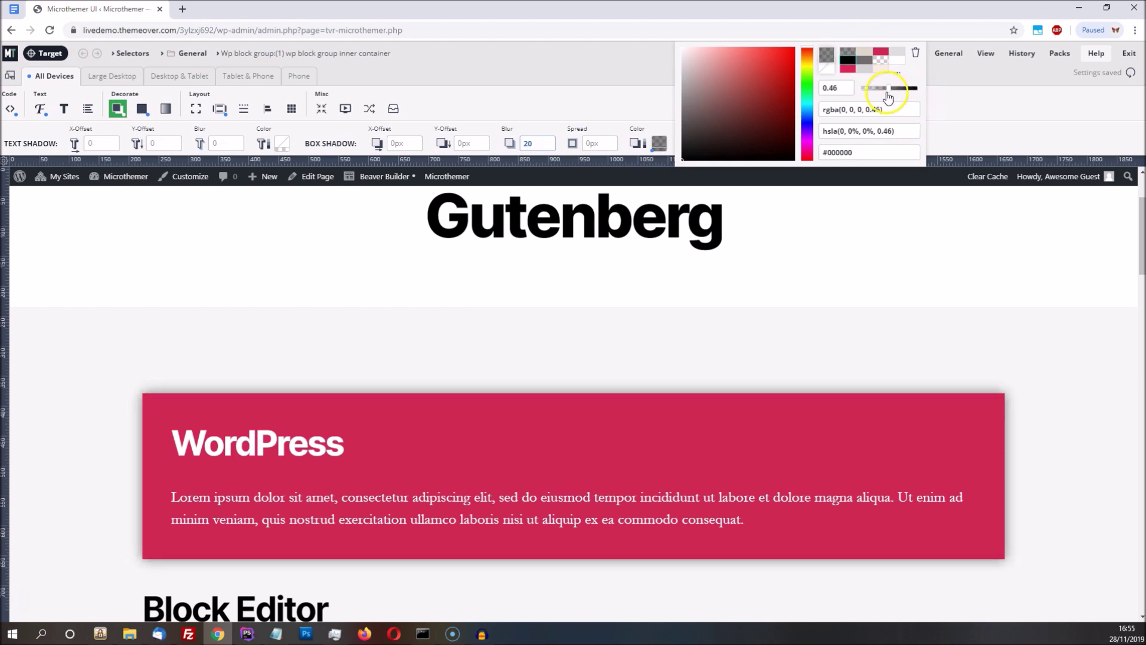
click(540, 105)
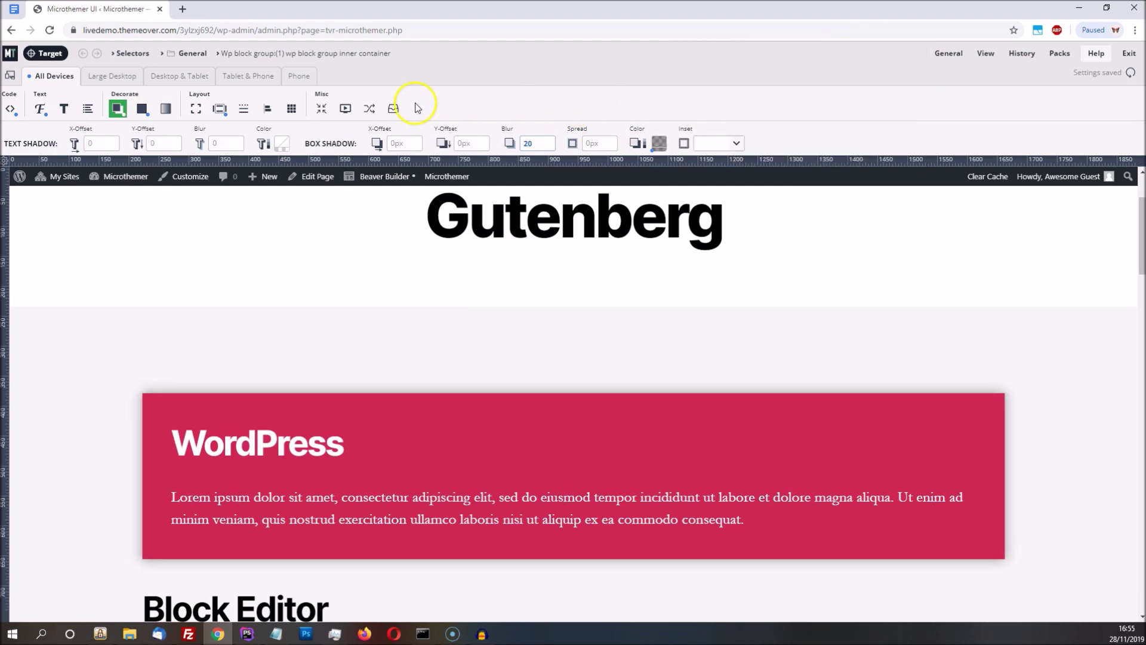
Animate the WordPress block with slideInLeft over 0.5s
click(347, 109)
click(141, 142)
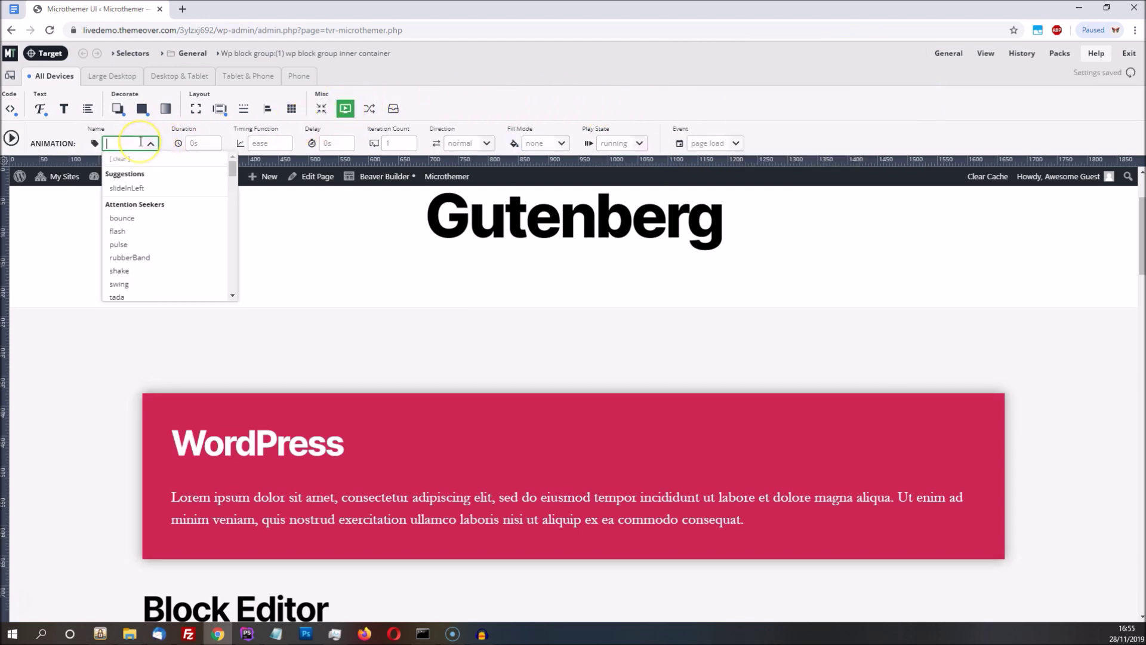
text(sli)
click(154, 180)
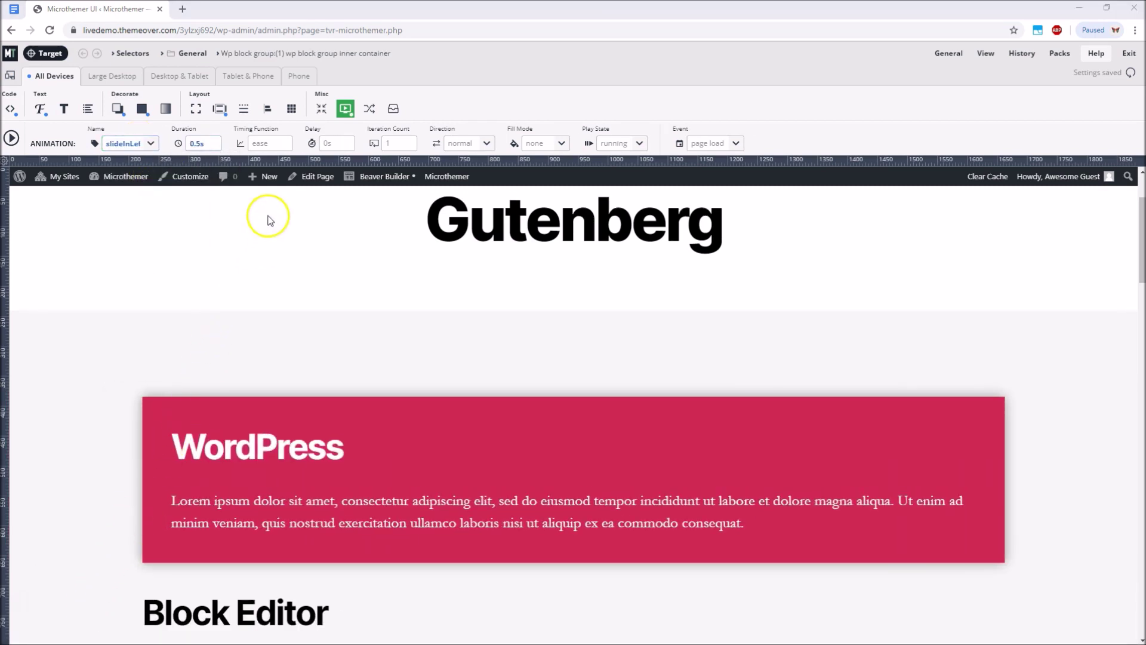
Inspect the block's grid layout properties in the Grid panel
click(292, 112)
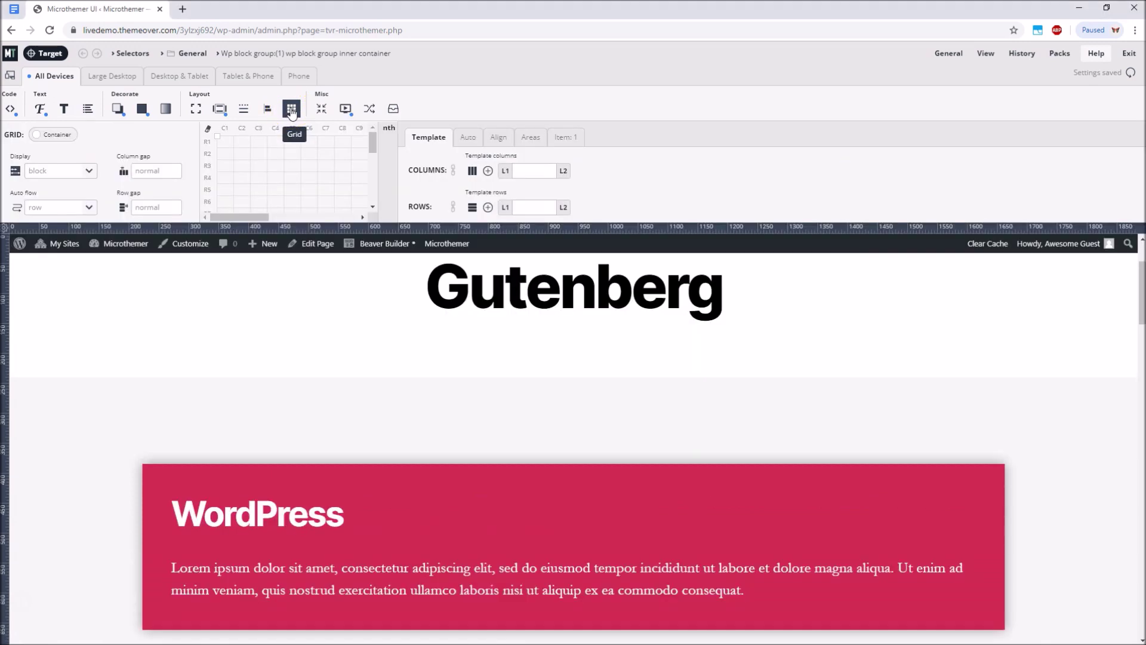
click(273, 150)
mouse_move(242, 147)
mouse_down()
mouse_move(238, 185)
mouse_move(293, 149)
mouse_up()
Target the entry content with a page-id-limited .mt-11 .entry-content selector labelled 'Grid container'
click(46, 53)
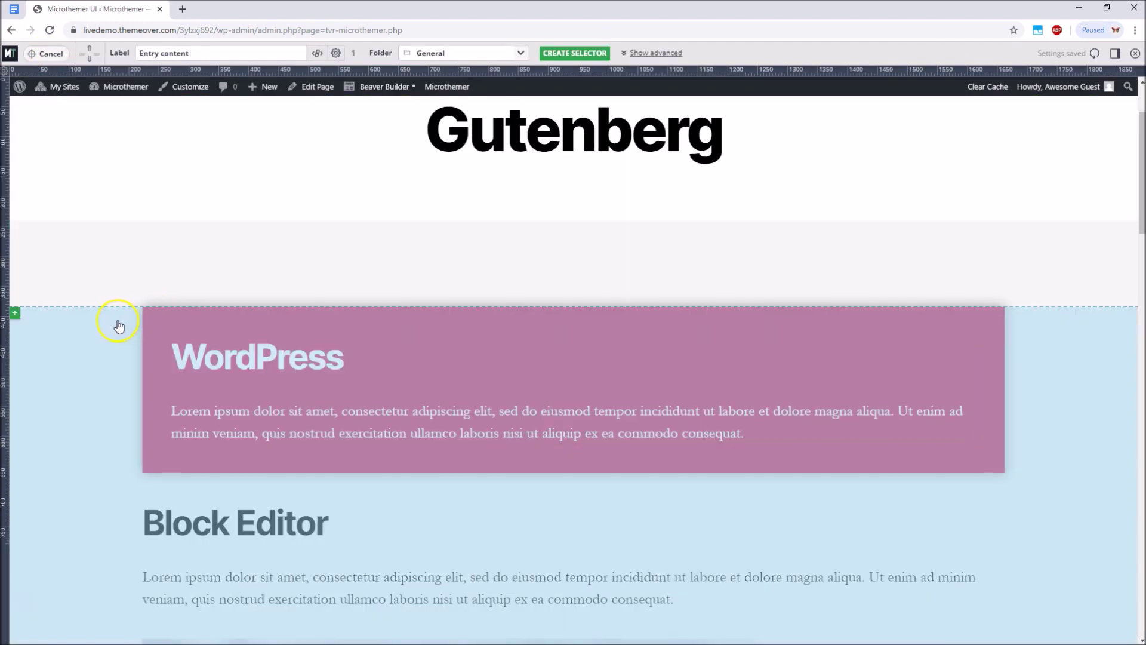
click(119, 325)
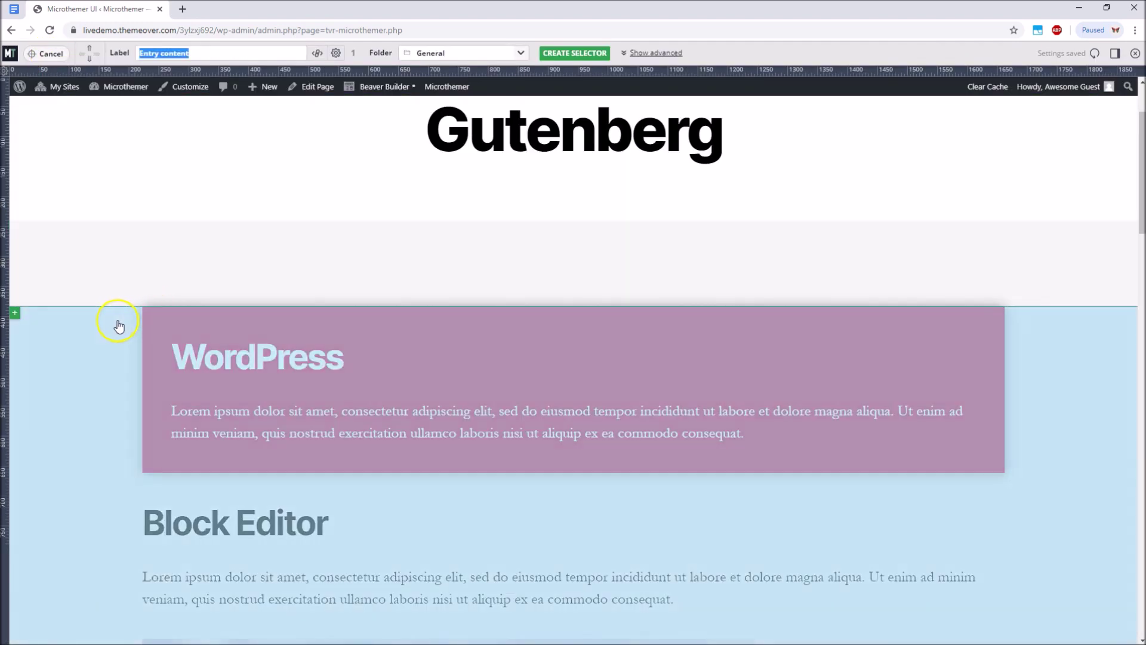
click(664, 52)
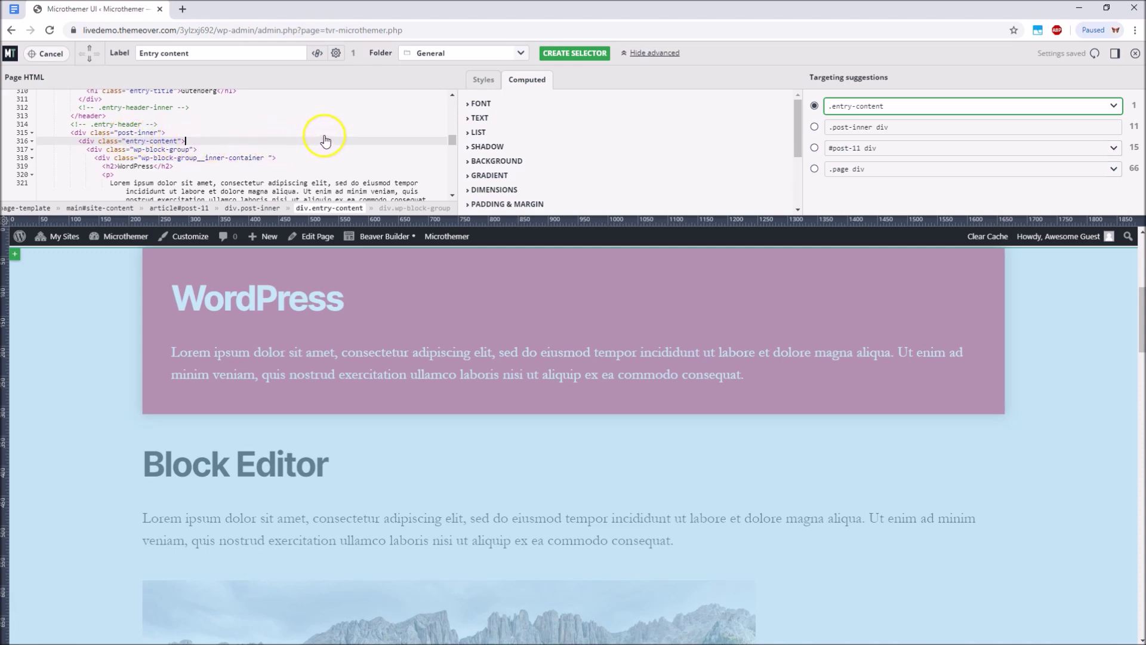
click(336, 54)
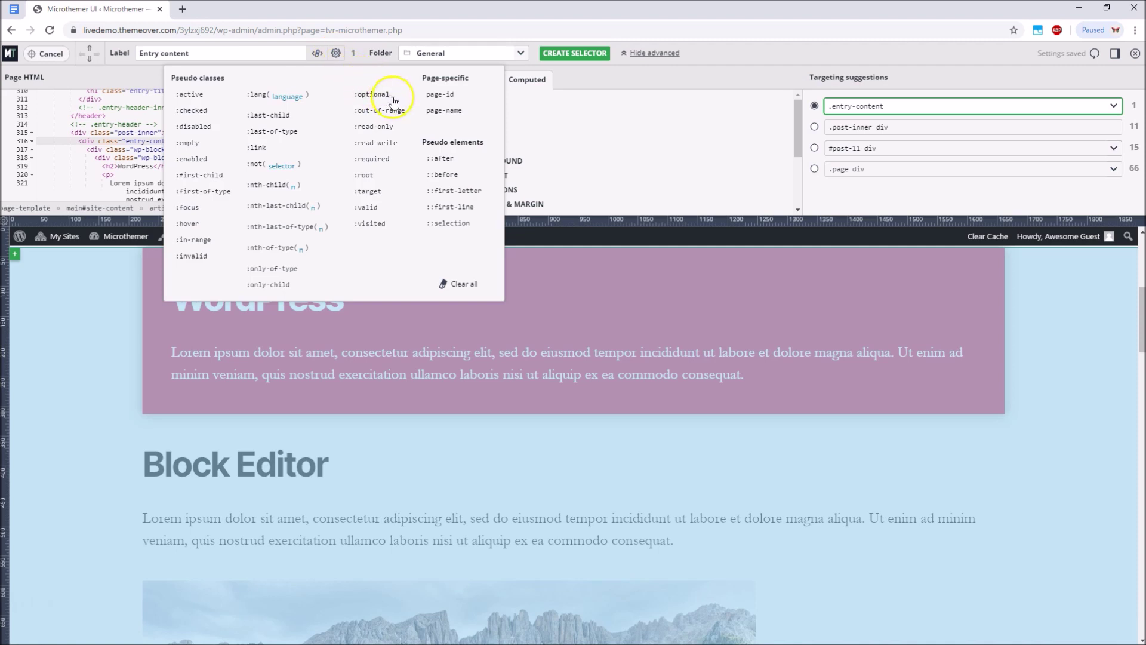
click(441, 95)
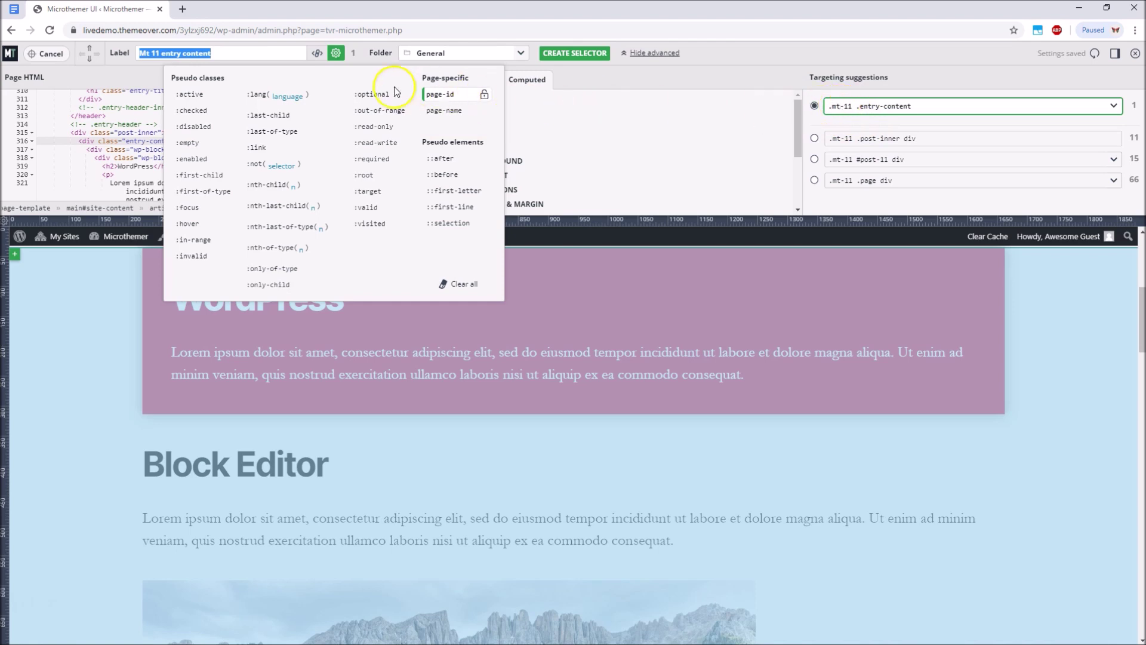
text(Grid container)
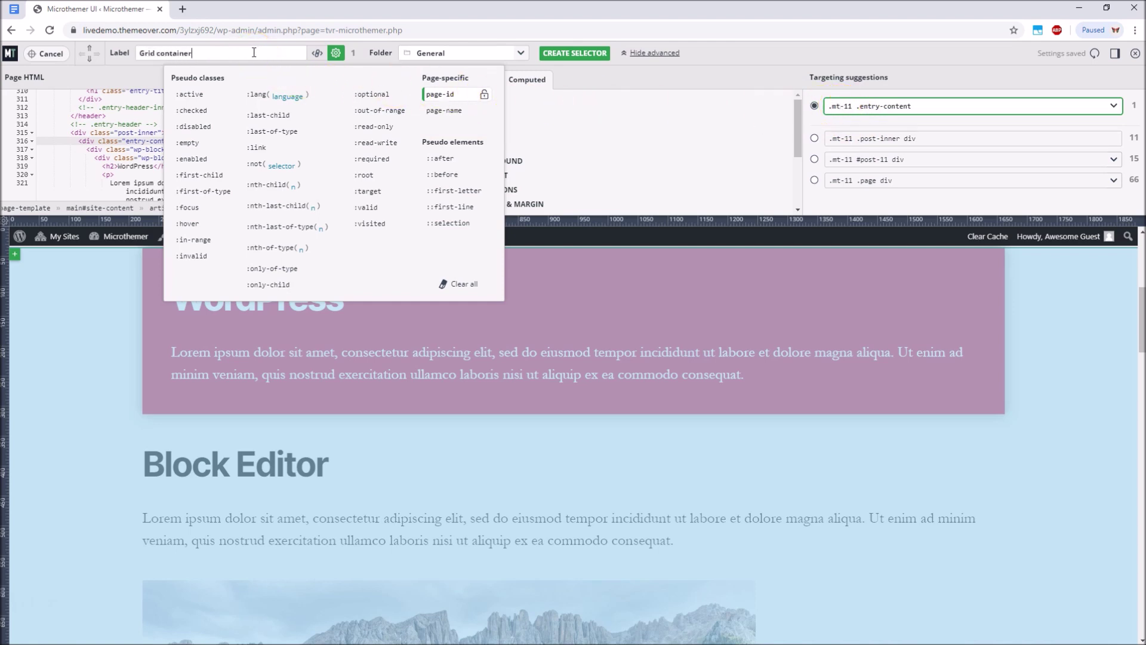
click(566, 55)
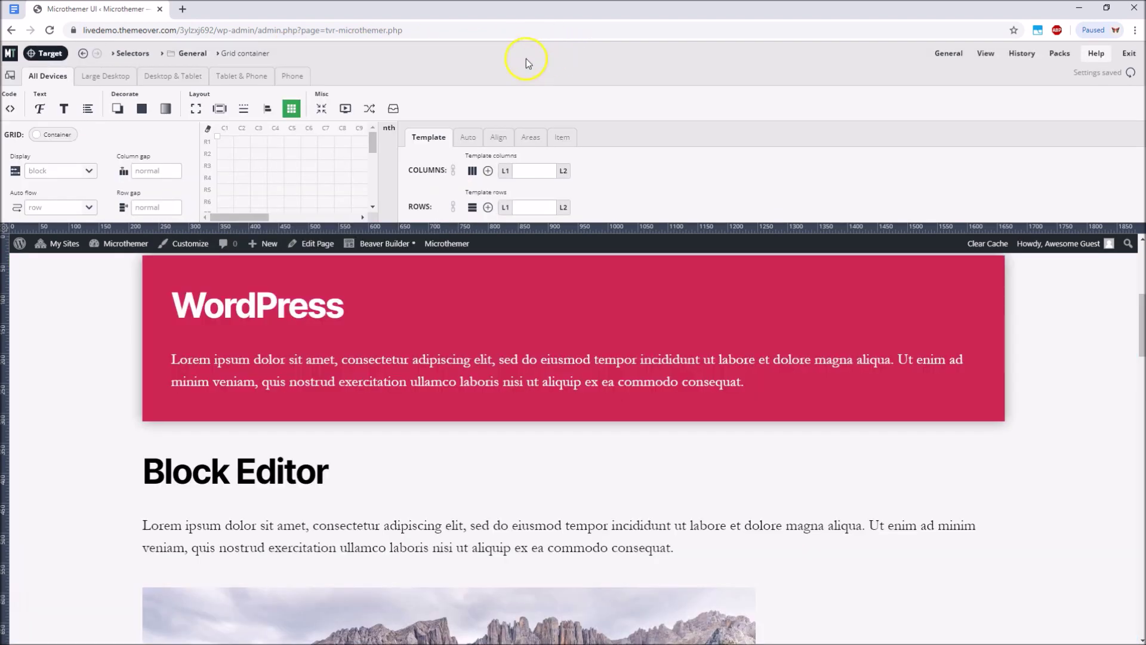
Set the entry content's display to grid and lay out three 1fr columns
click(89, 174)
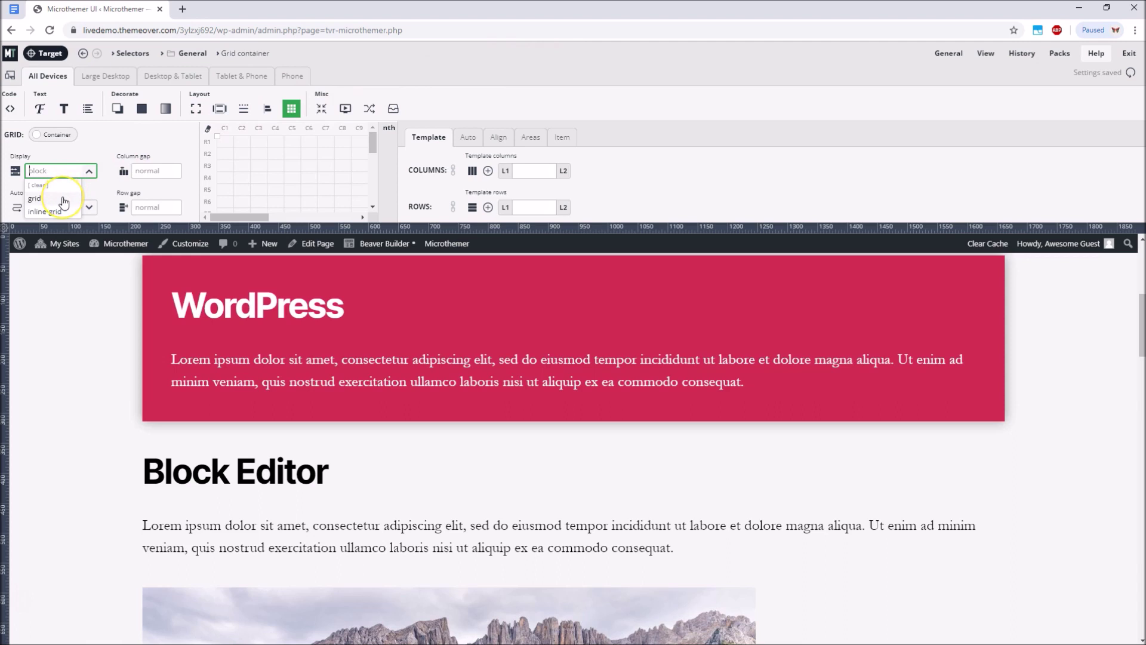
click(35, 198)
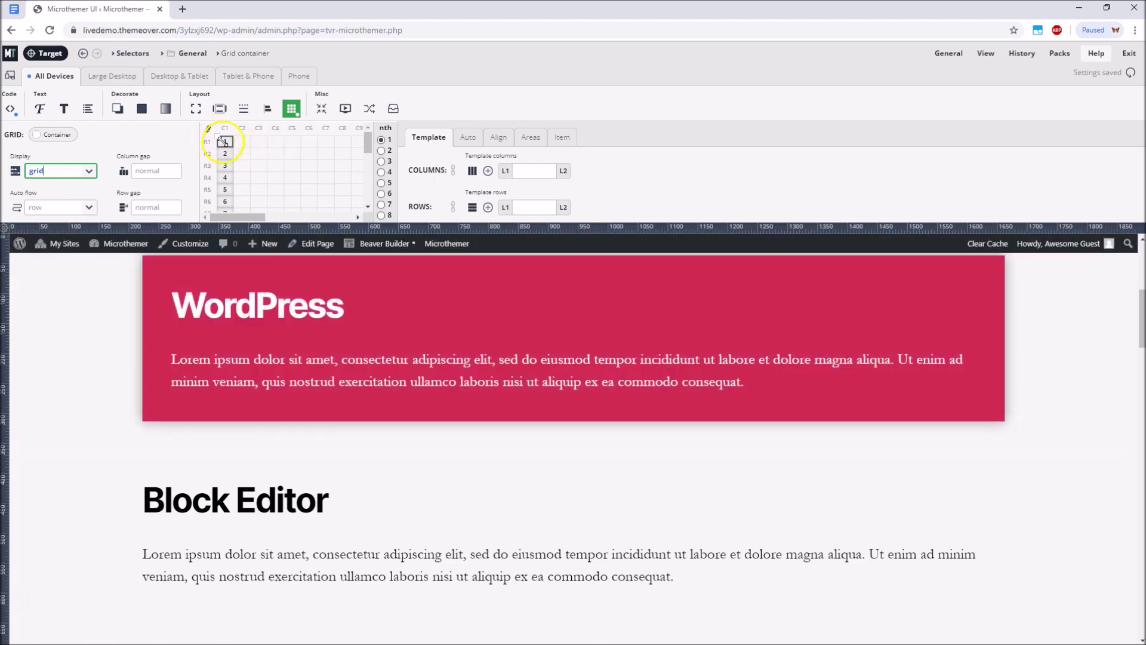
drag(224, 142, 284, 174)
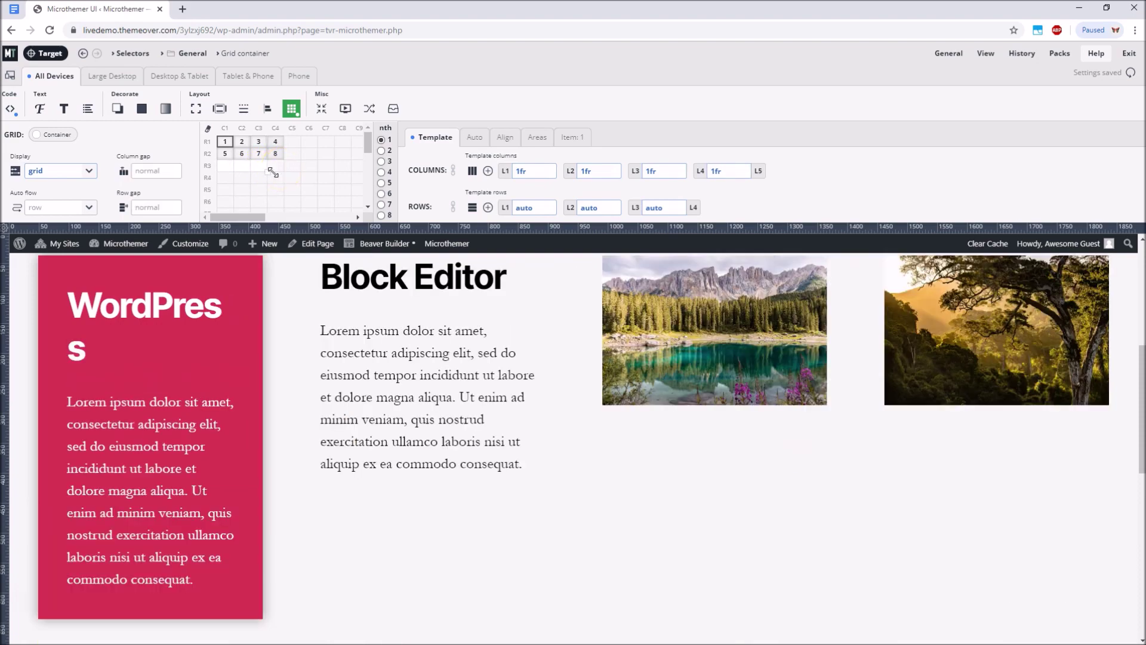
Keep three columns and stretch the WordPress box across columns 2–3
drag(272, 172, 269, 172)
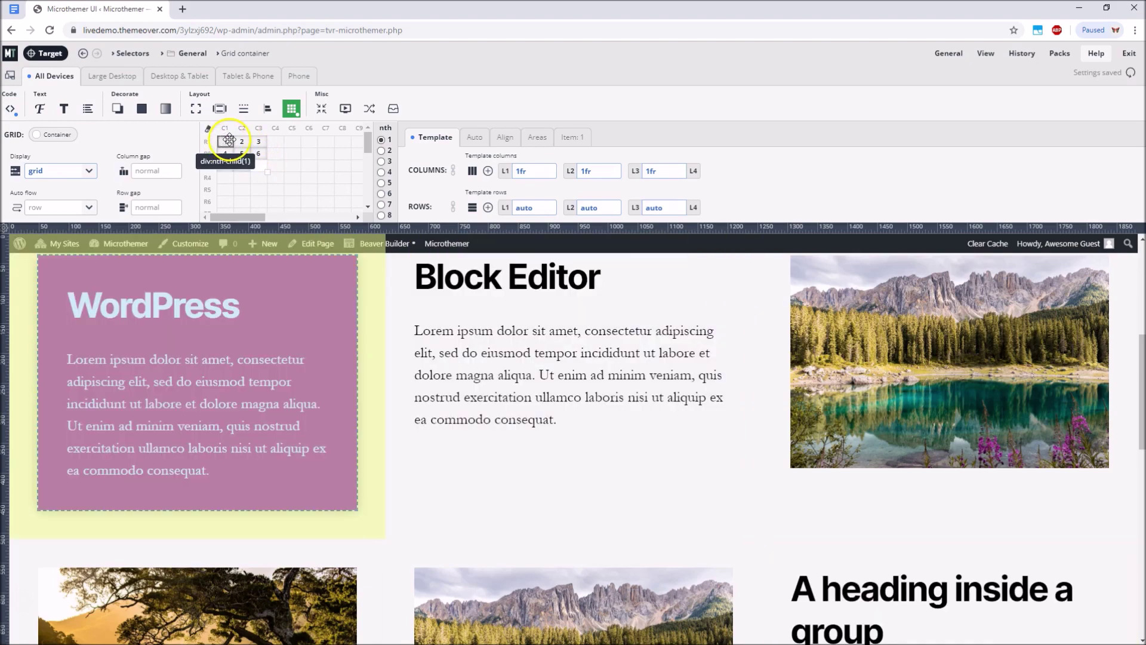
drag(229, 140, 258, 140)
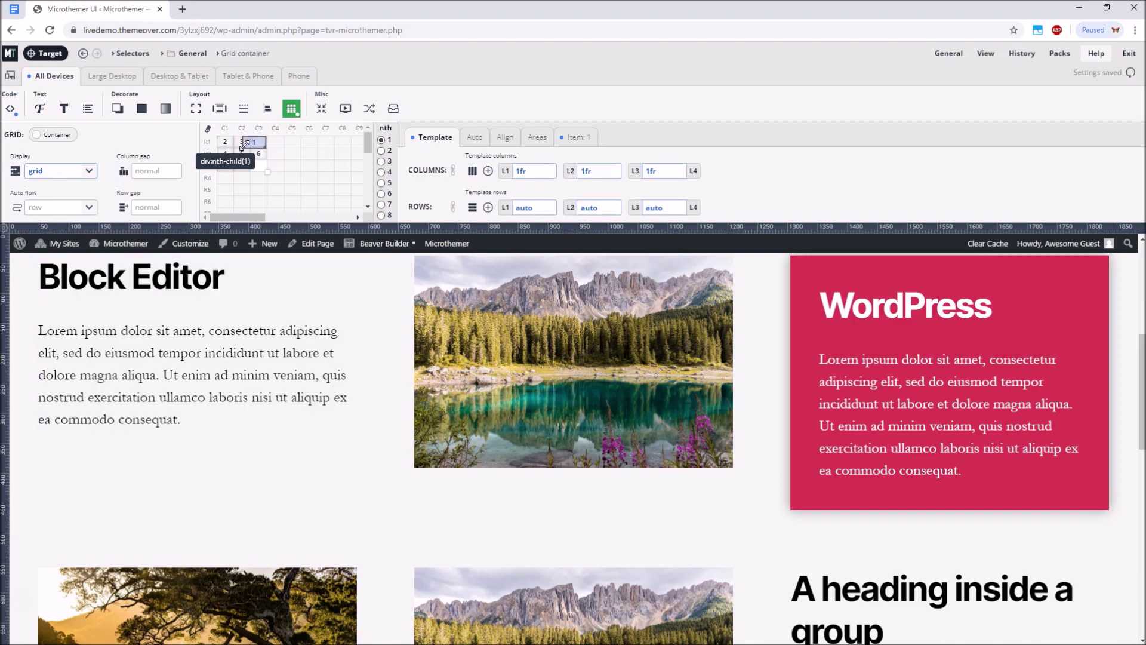
drag(235, 144, 235, 144)
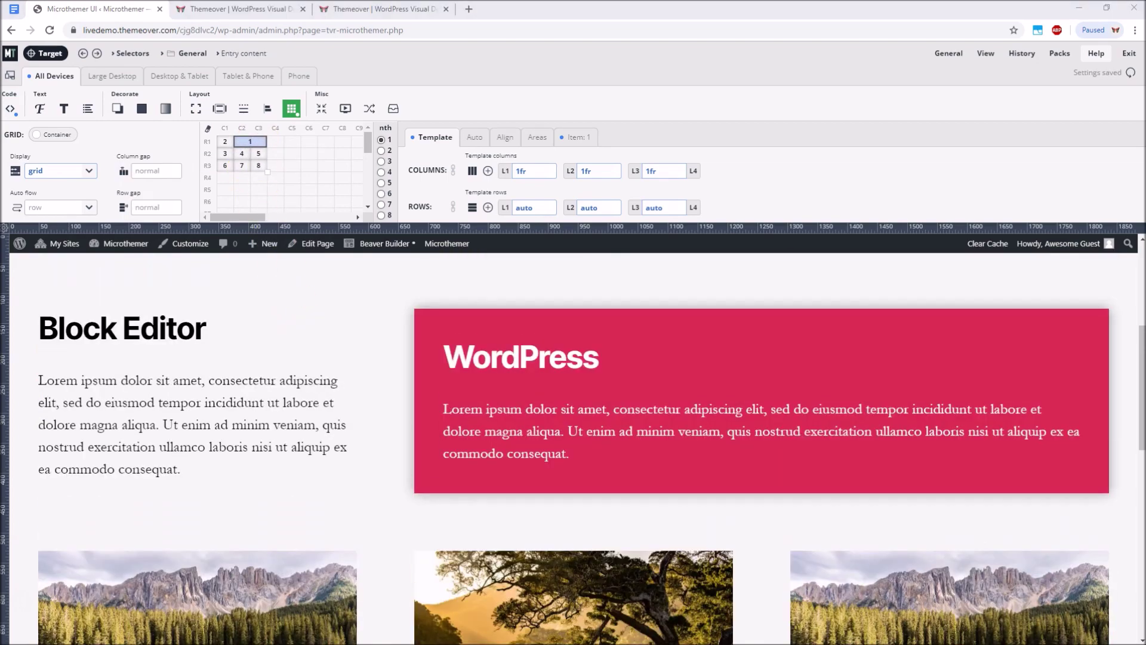
click(358, 418)
Preview the grid at Phone and Tablet & Phone widths, then return to All Devices
click(305, 76)
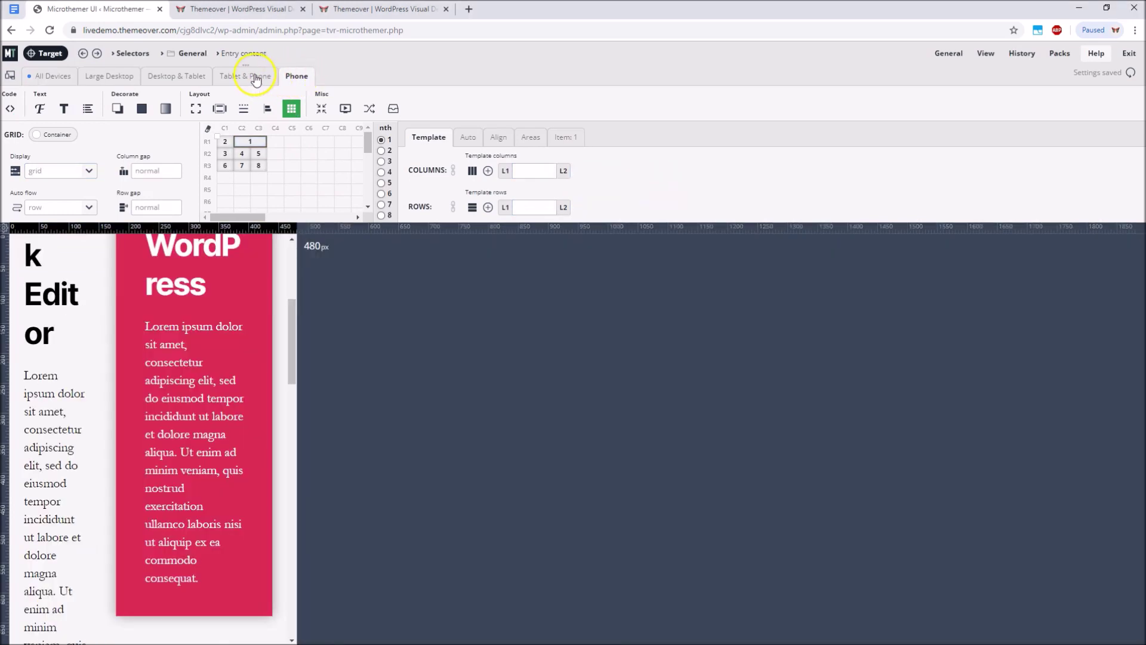
click(256, 80)
scroll(287, 344, down, 4)
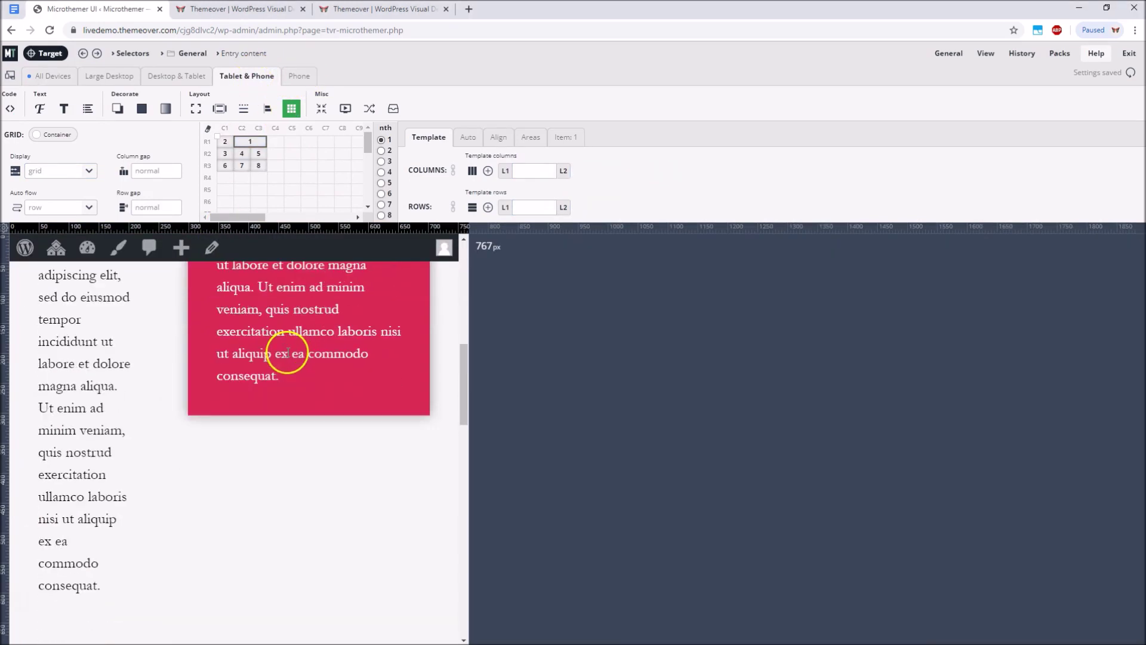
scroll(284, 351, up, 5)
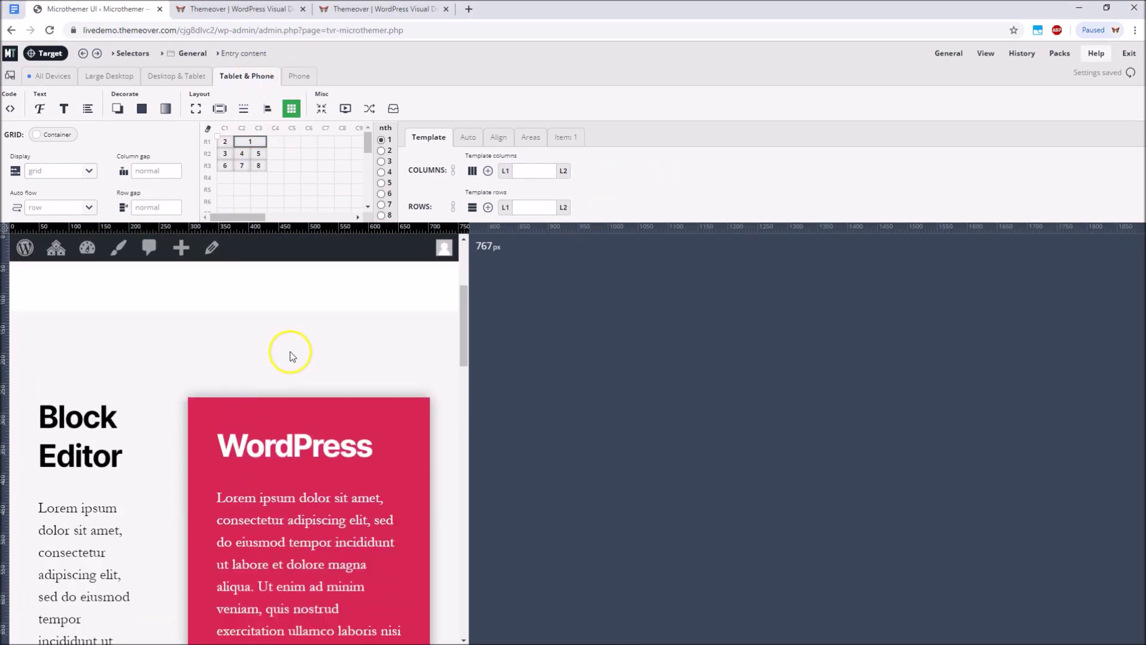
click(50, 78)
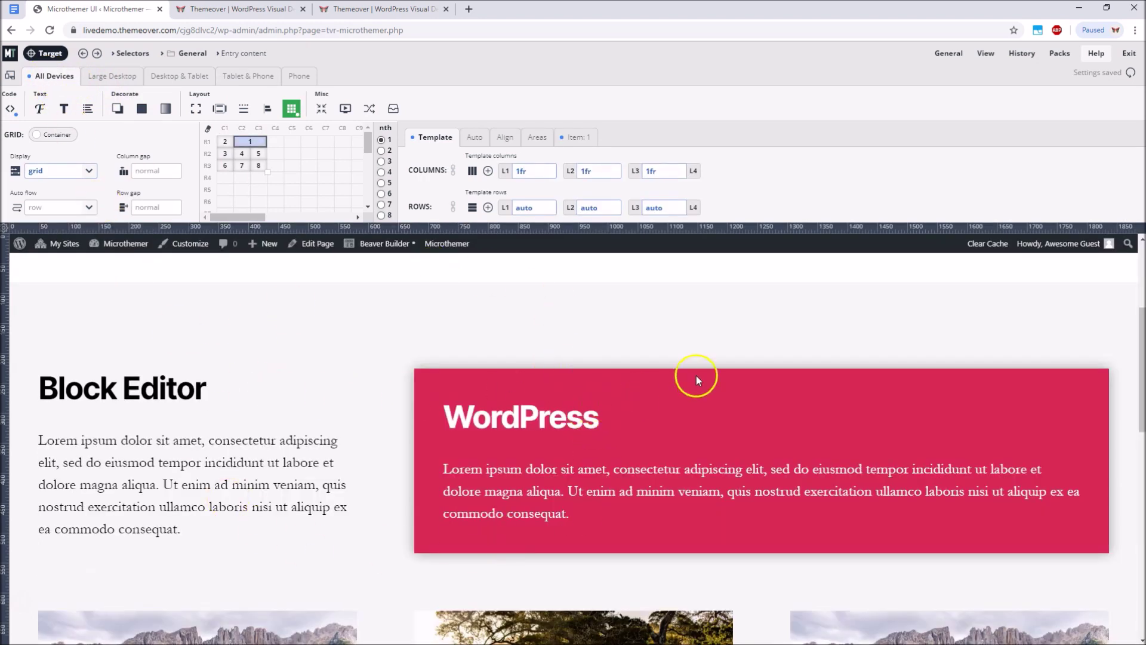
Narrow the canvas preview to about 1301px wide
mouse_move(1127, 225)
mouse_down()
mouse_move(452, 227)
mouse_move(1134, 226)
mouse_up()
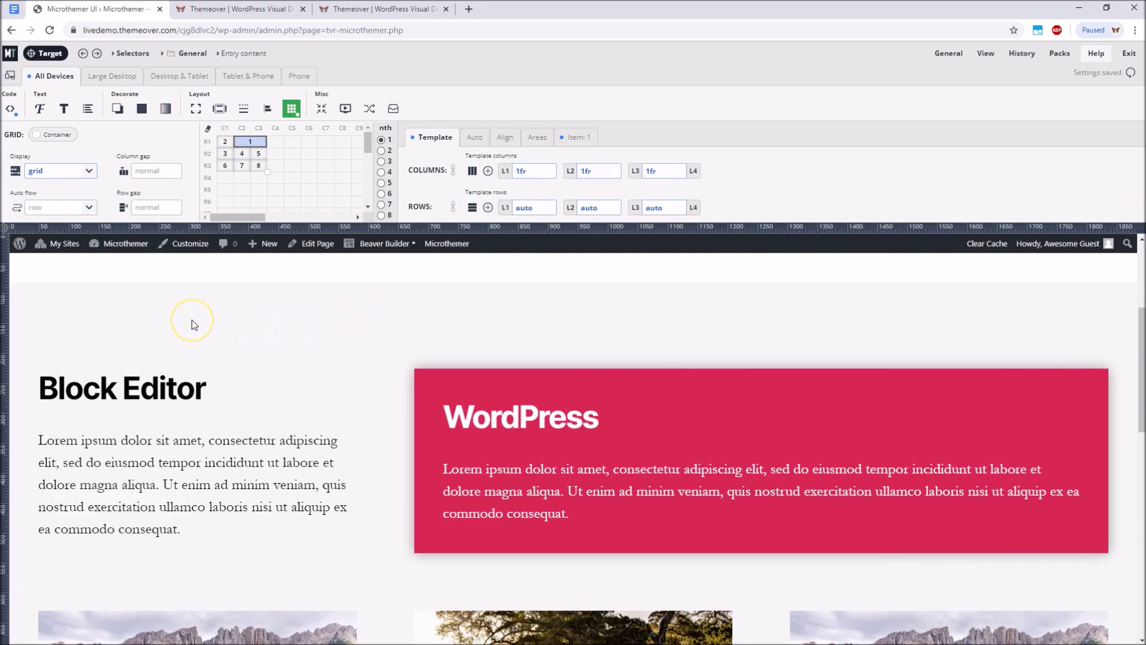
scroll(244, 319, down, 1)
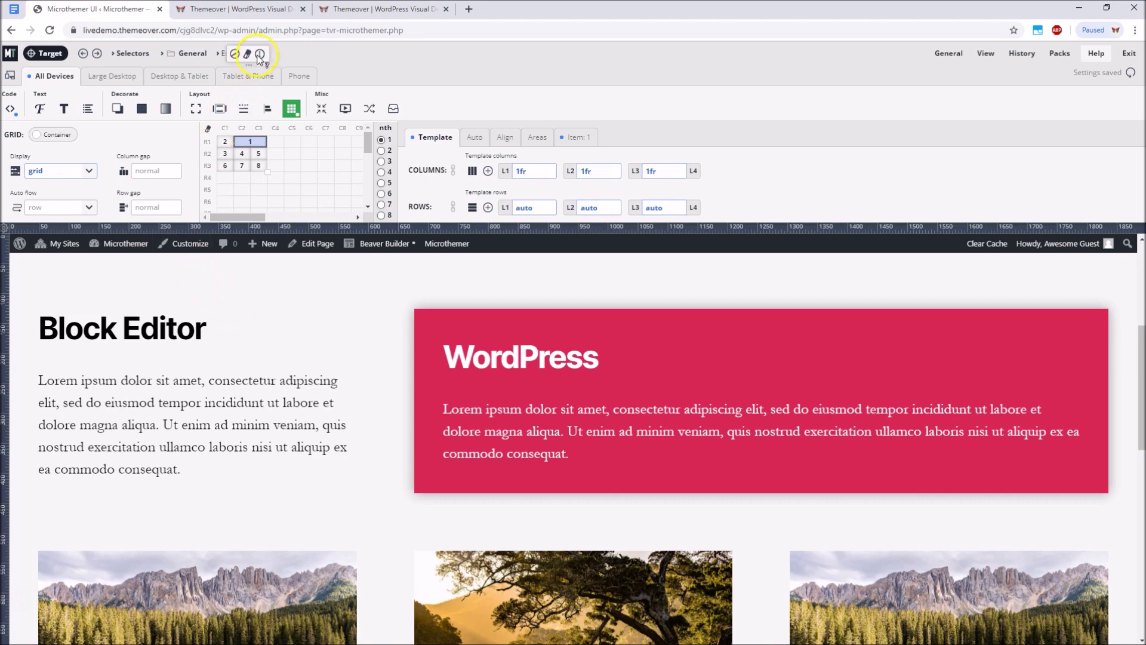
mouse_move(260, 55)
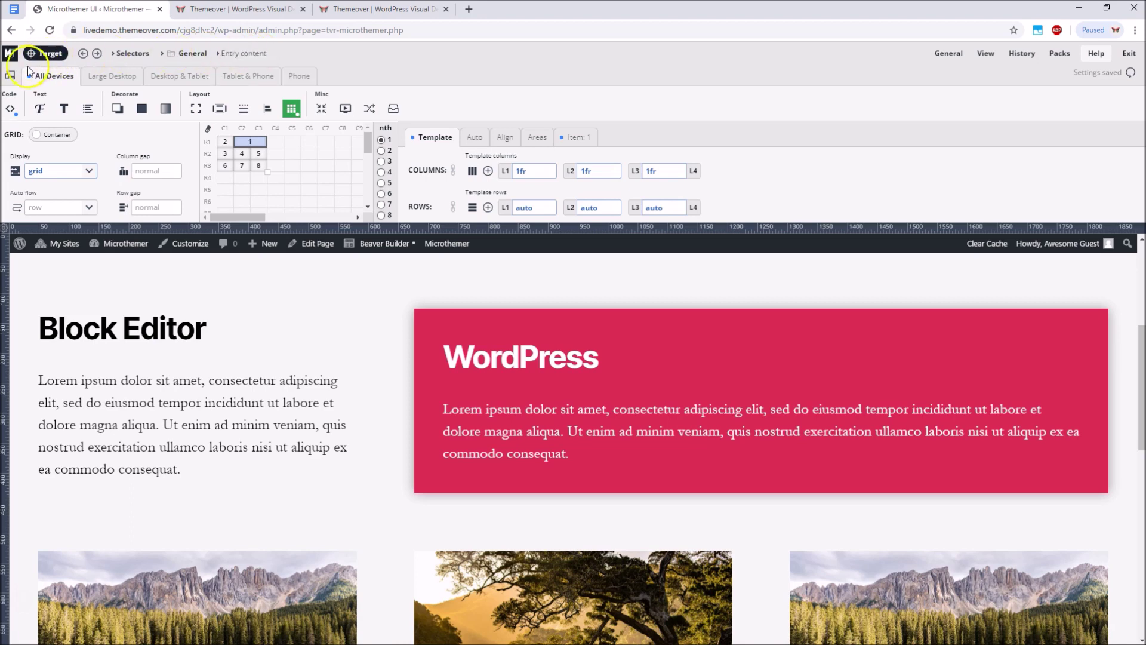
Load the Min (mobile-first) MQs set with a 360px default All Devices width
click(10, 78)
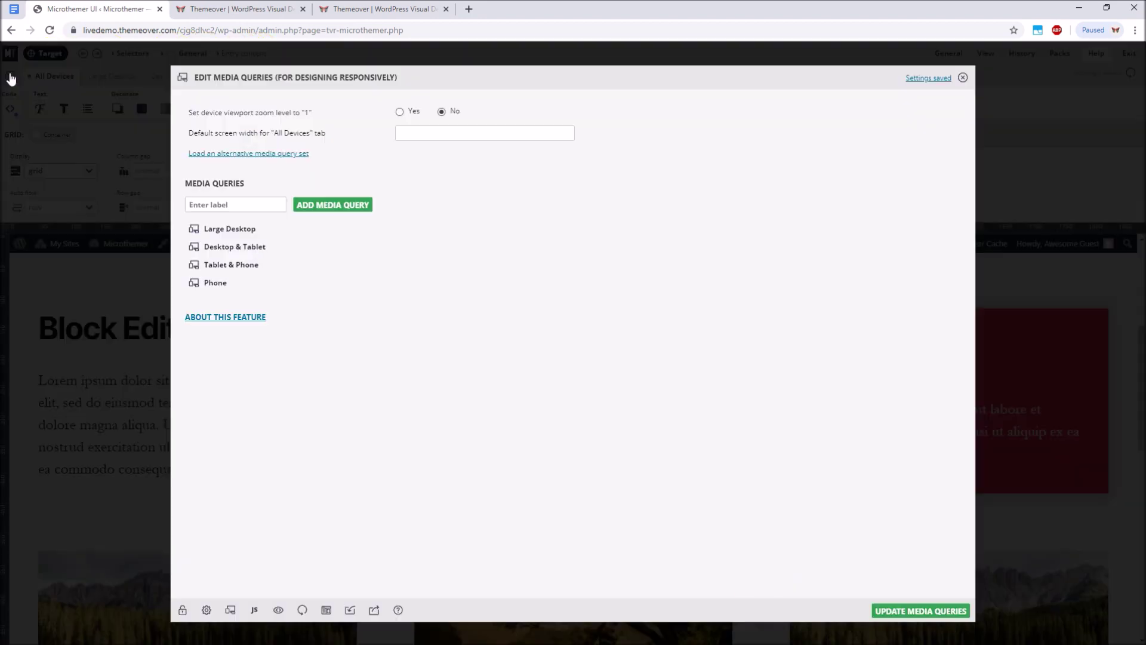
click(222, 153)
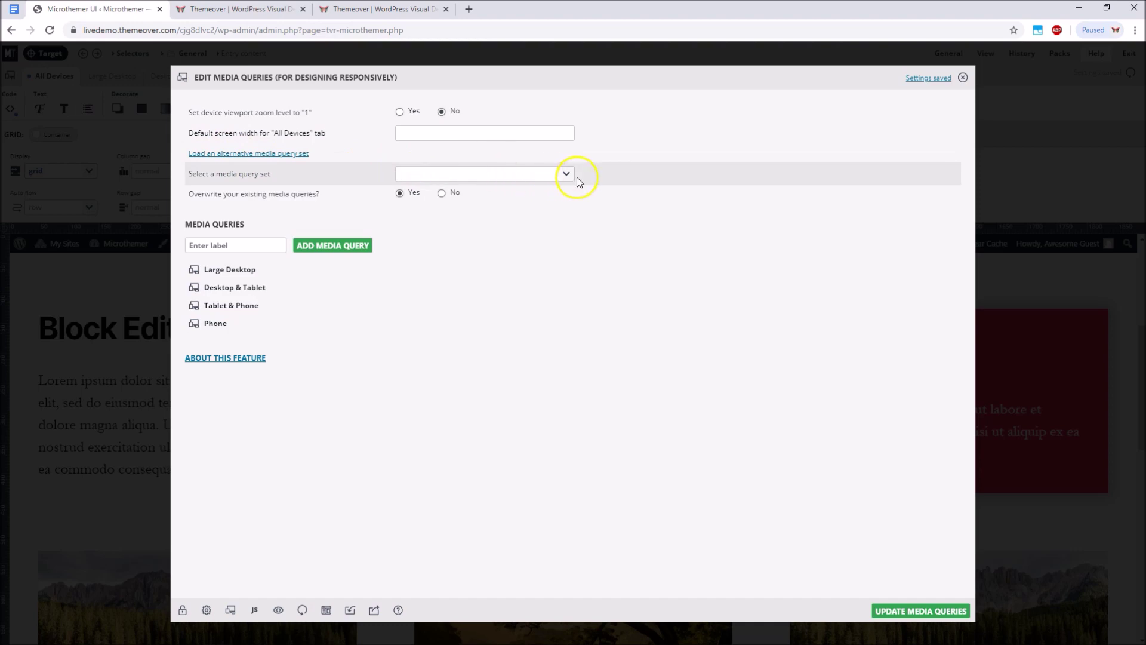
click(567, 174)
click(470, 229)
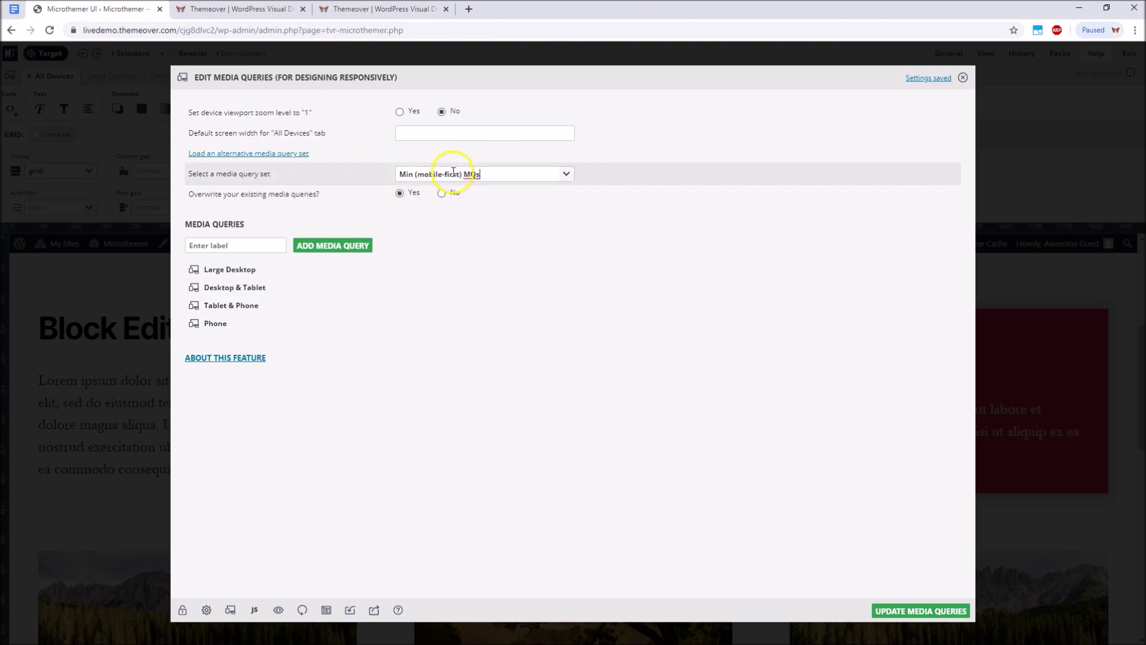
click(449, 134)
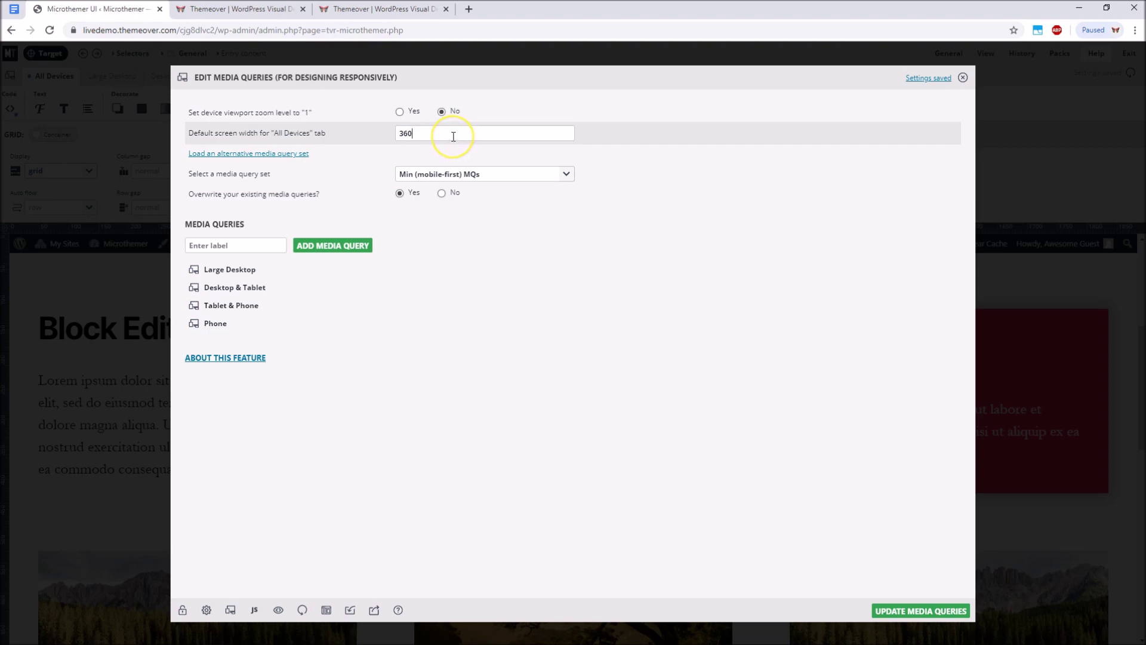
click(453, 137)
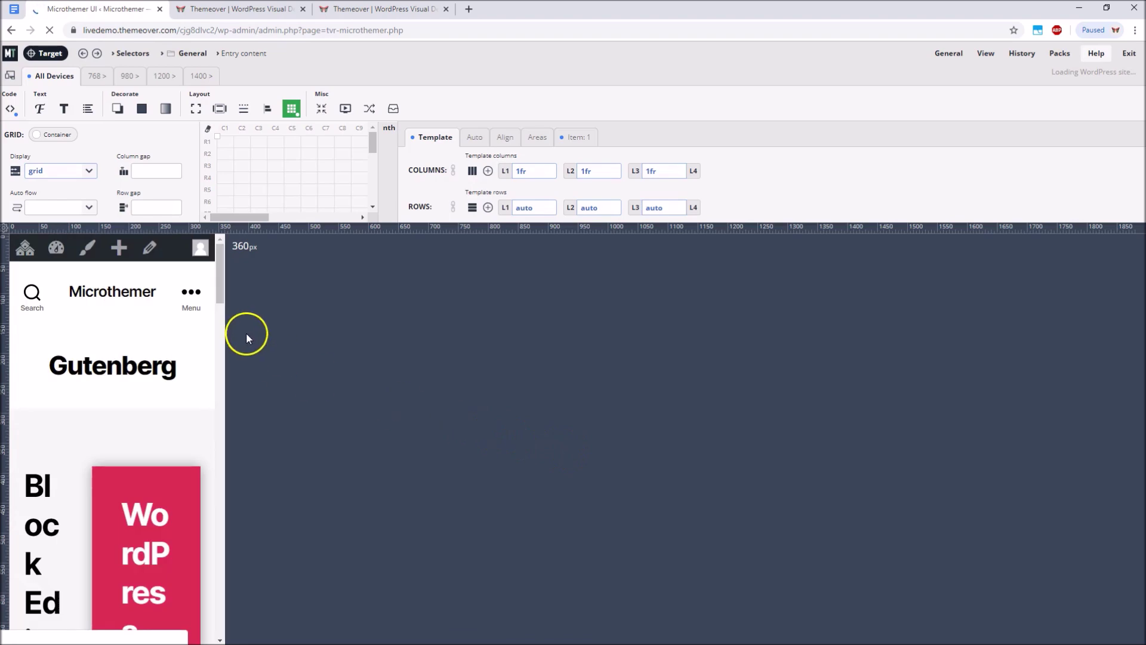
Move grid item 1 to the first cell, then clear all grid styles for All Devices
scroll(216, 270, down, 2)
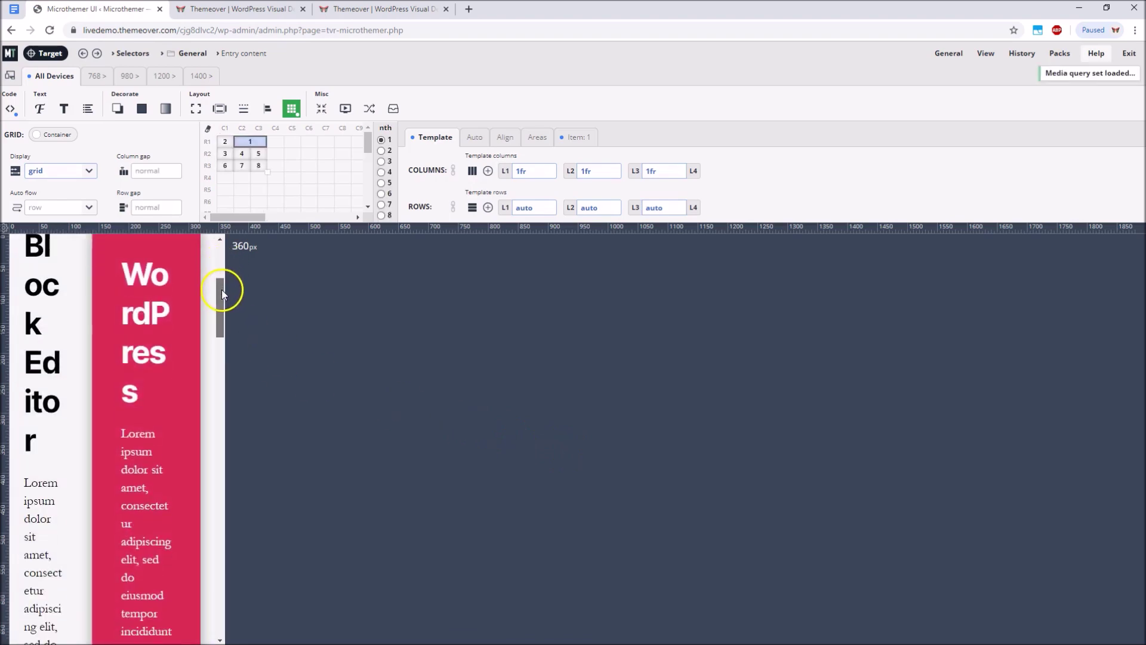
drag(221, 289, 217, 253)
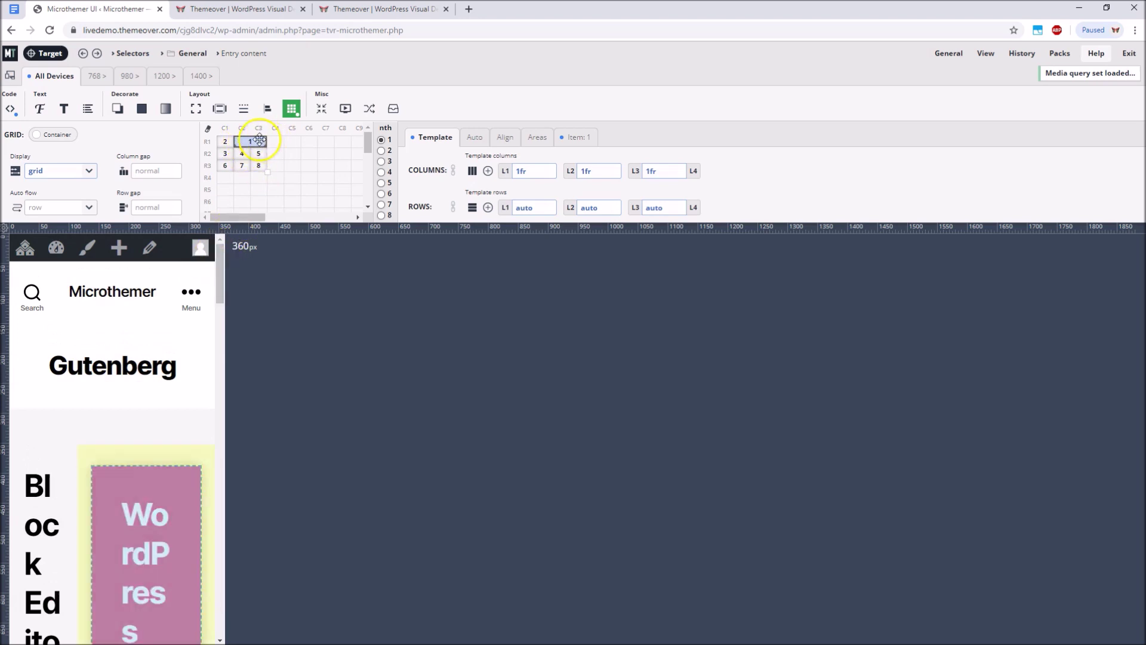
drag(252, 139, 210, 129)
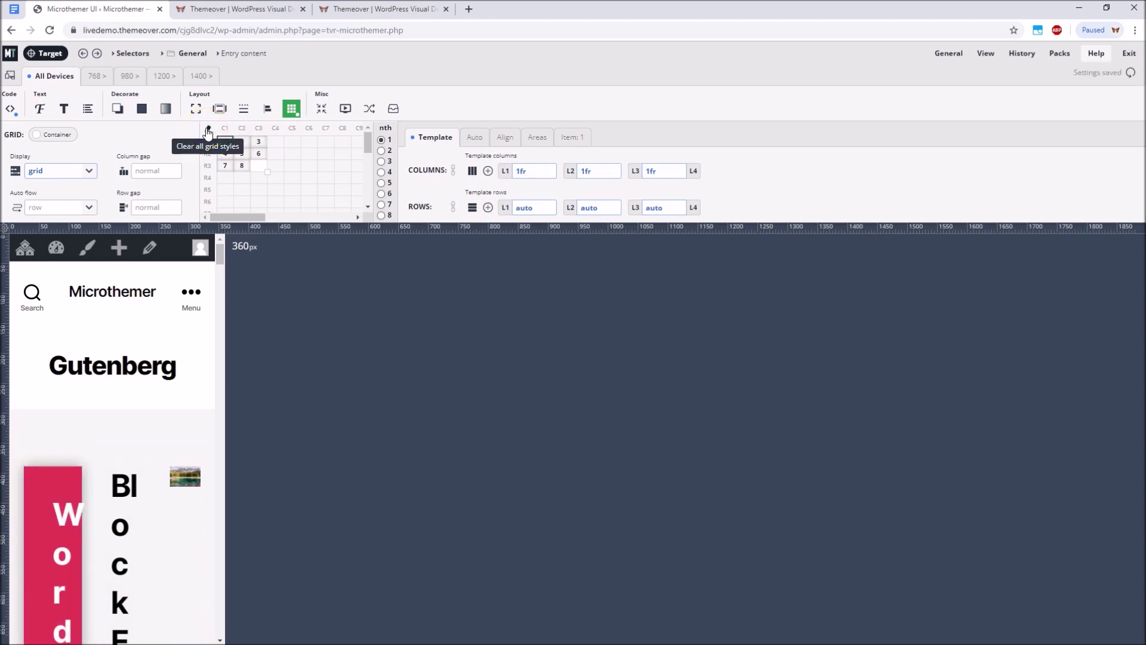
click(207, 132)
scroll(167, 373, down, 5)
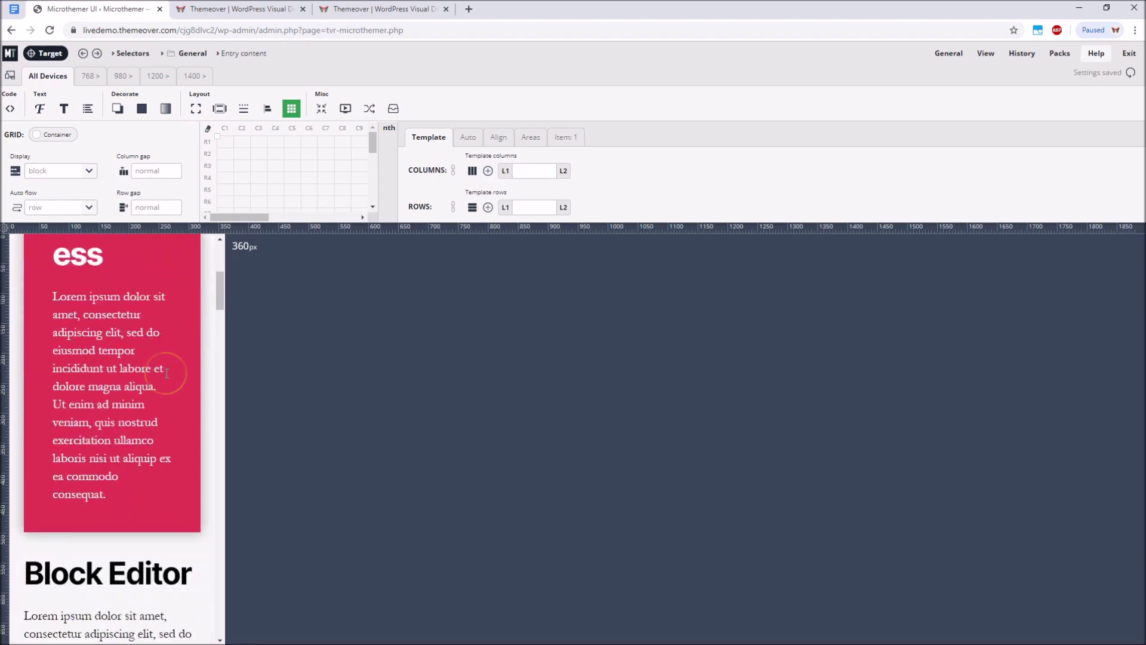
scroll(166, 373, down, 10)
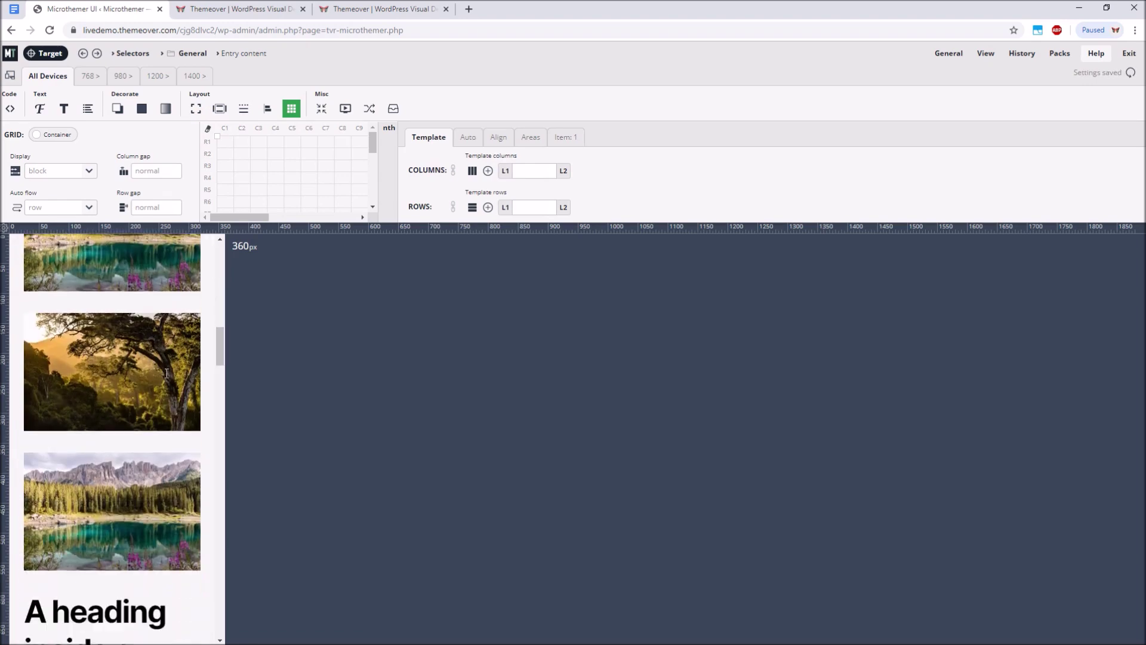
scroll(167, 373, up, 10)
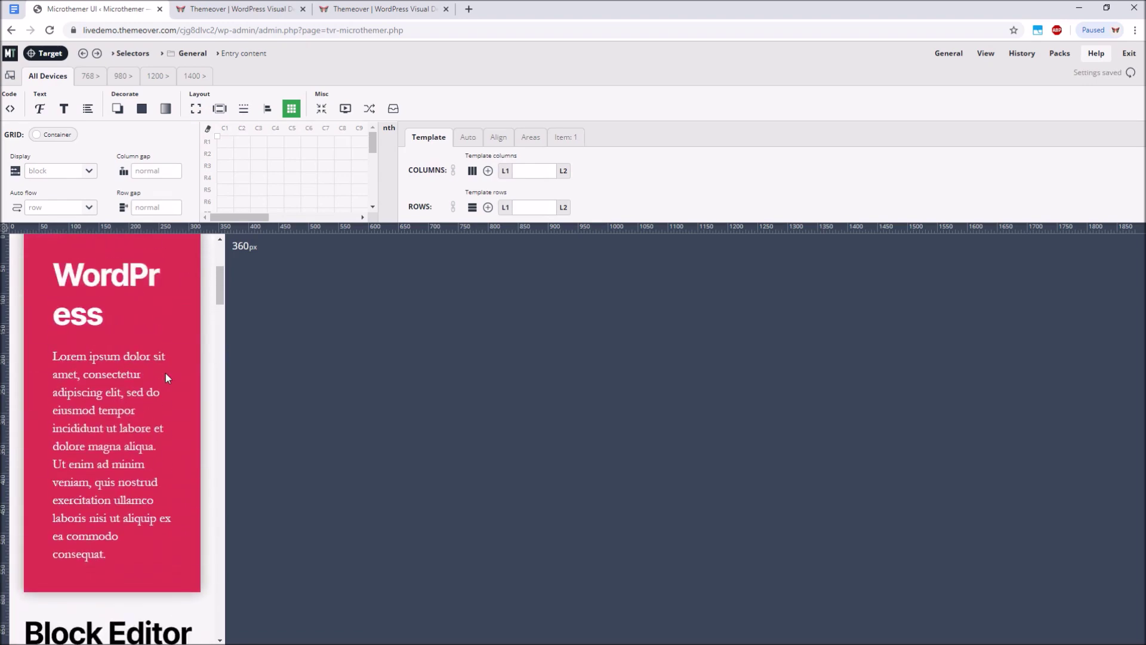
scroll(166, 374, up, 3)
Check the 768px breakpoint, then give the 980px breakpoint a two-column 1fr grid
click(88, 76)
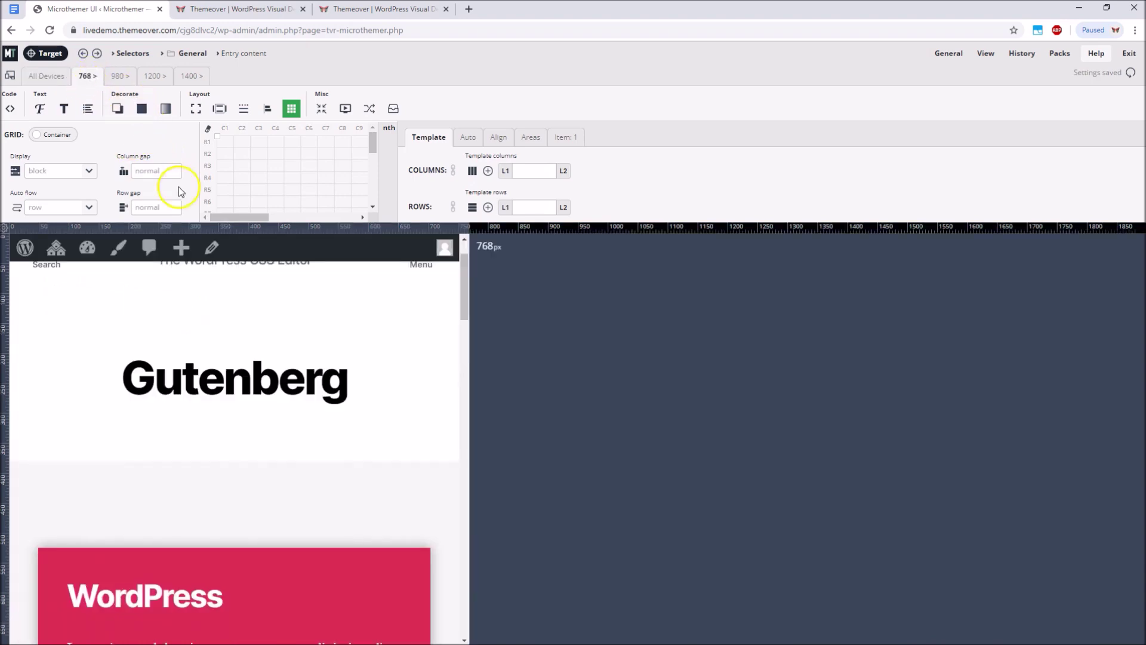
scroll(364, 396, down, 8)
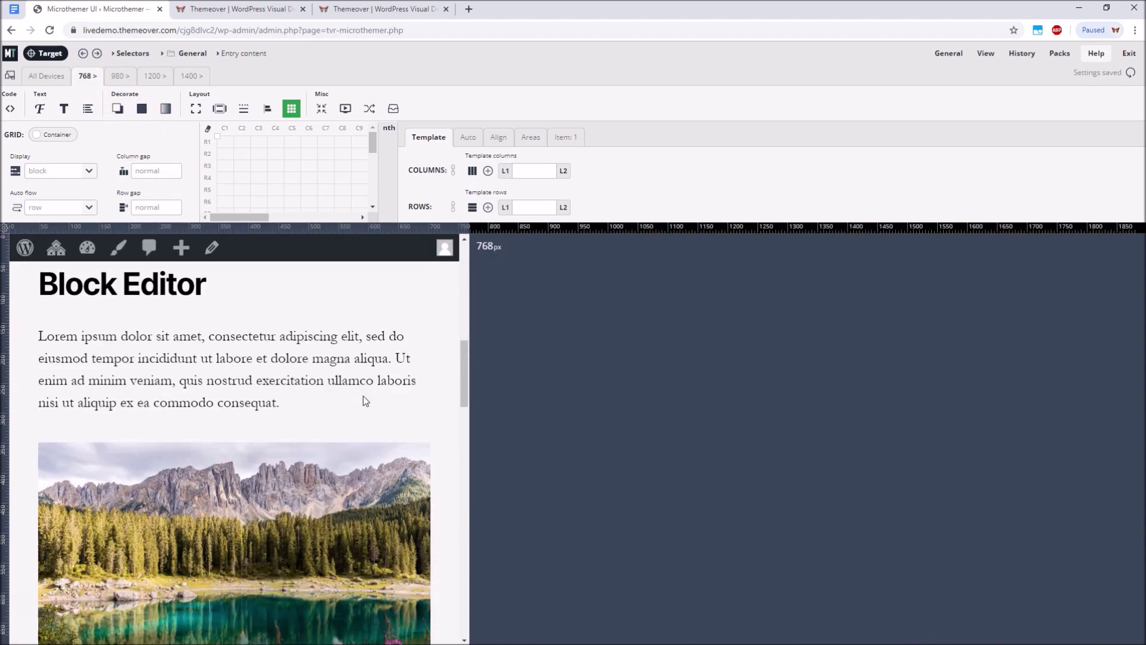
scroll(363, 396, down, 2)
scroll(362, 396, up, 8)
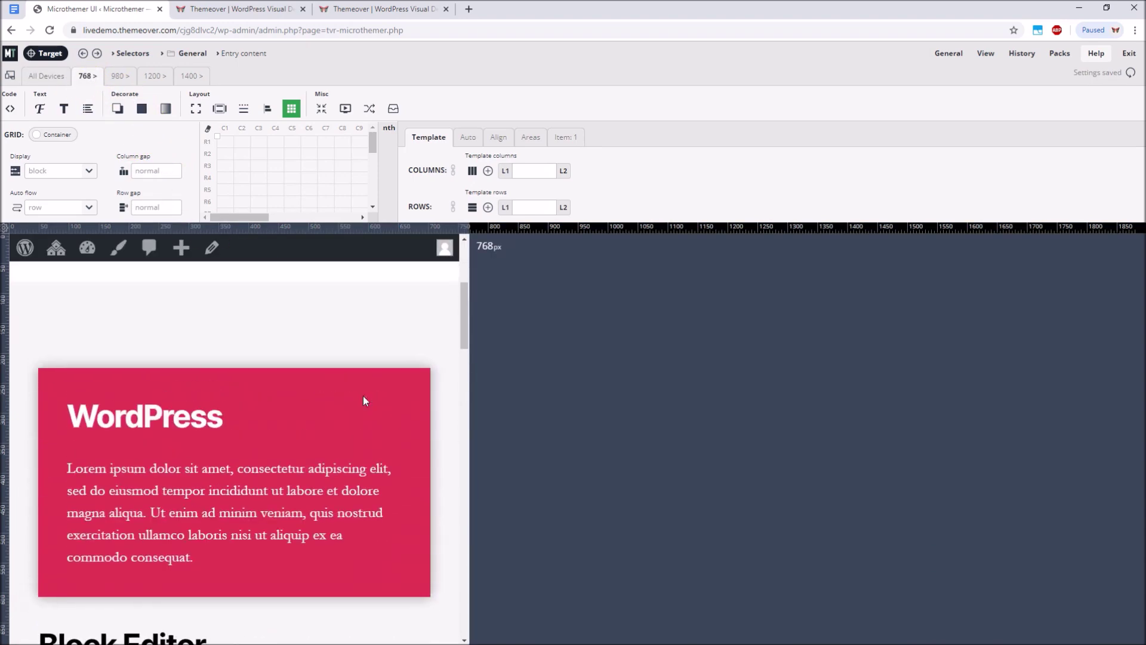
scroll(363, 396, down, 1)
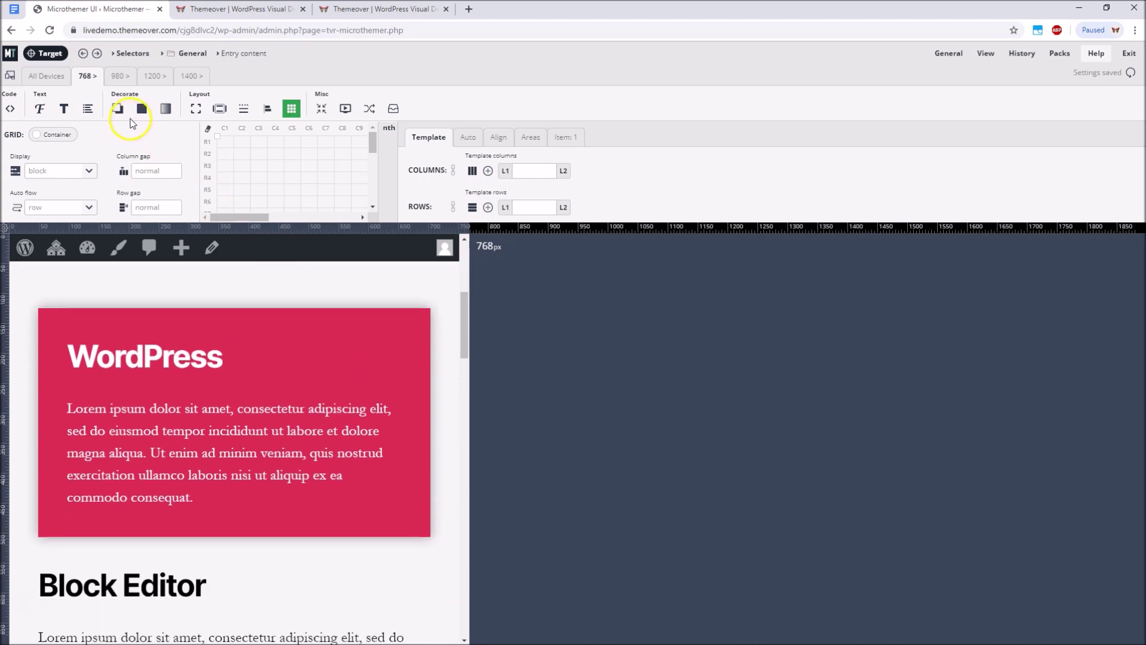
click(119, 76)
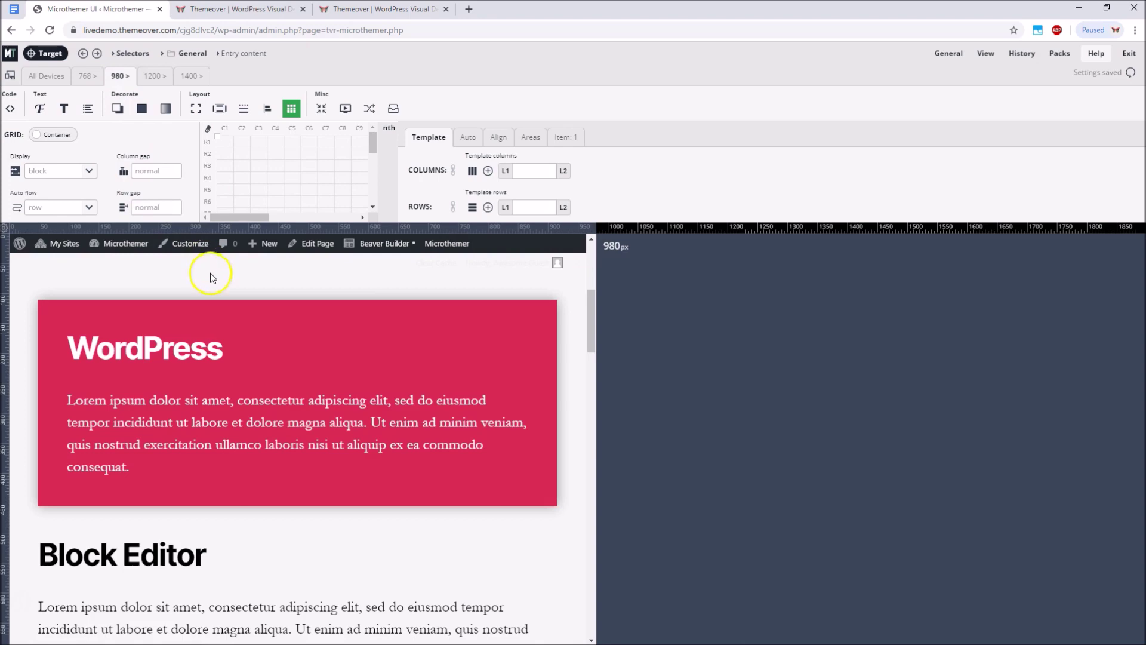
scroll(210, 274, down, 3)
scroll(210, 274, up, 3)
drag(220, 138, 242, 177)
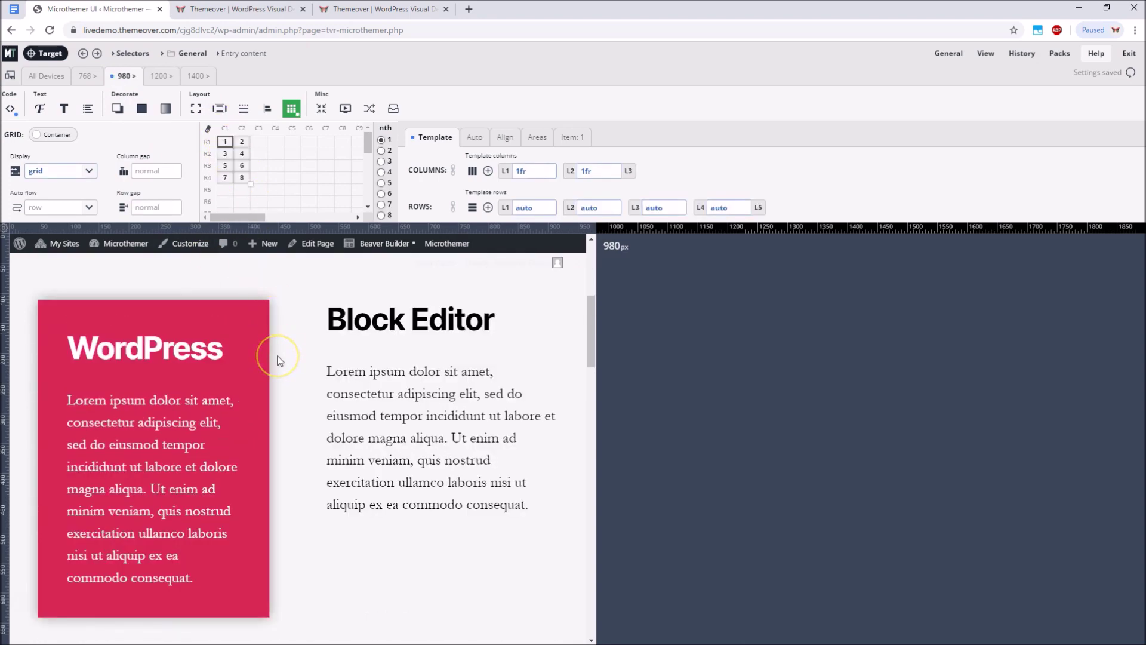
Preview the two-column layout at the 1200px and 1400px breakpoints
click(161, 76)
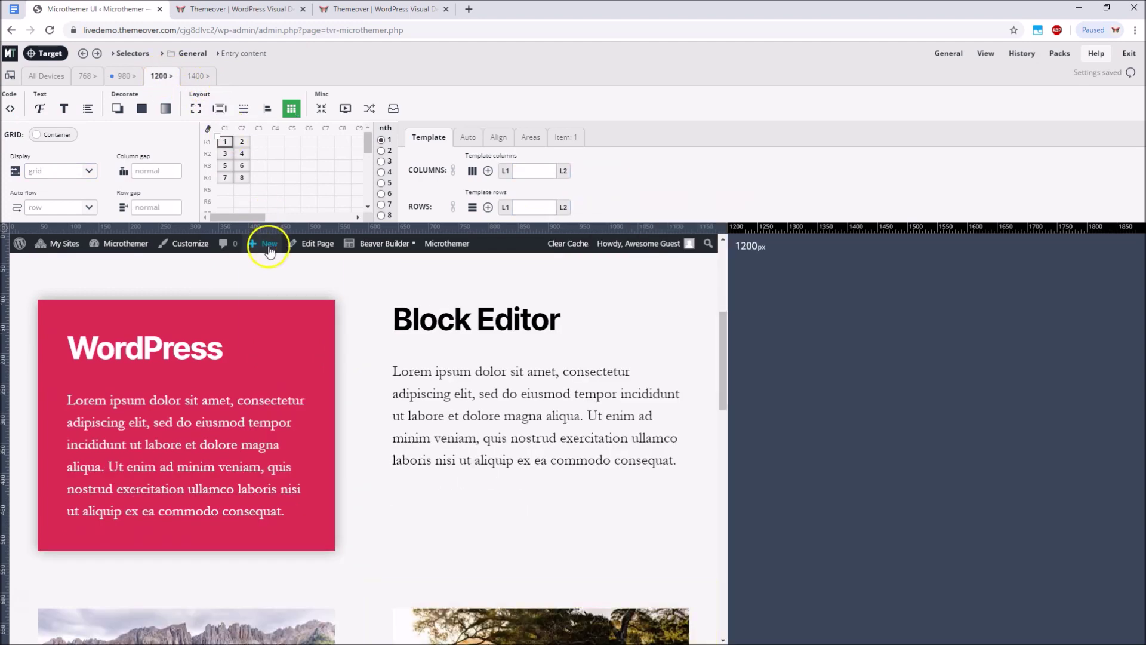
mouse_move(270, 261)
scroll(435, 364, down, 2)
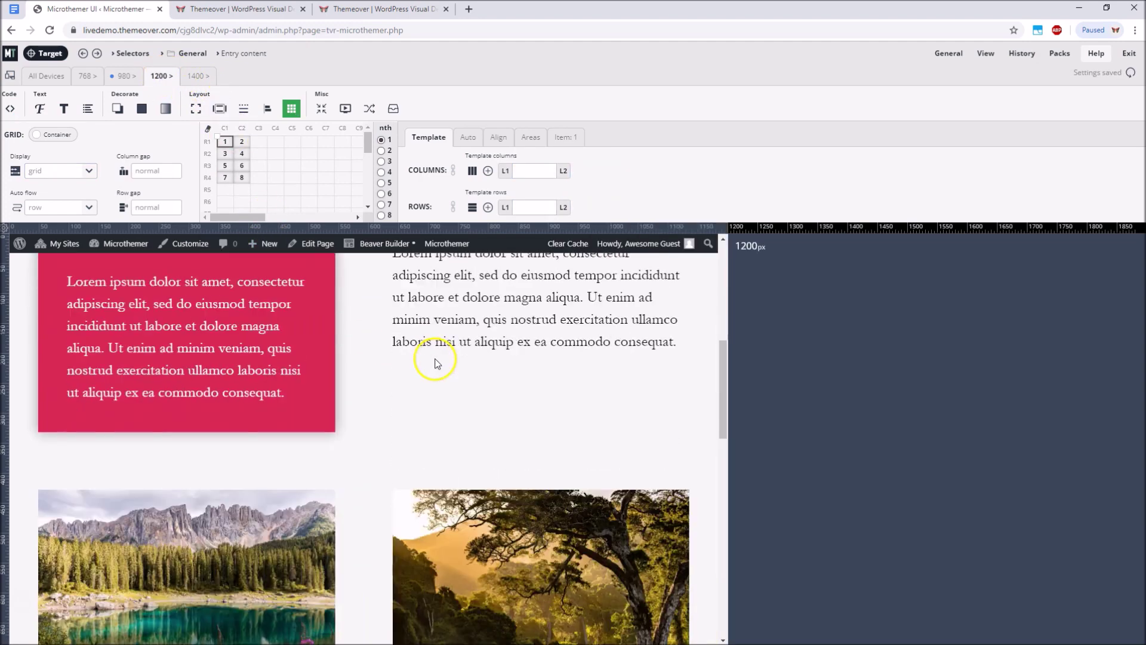
scroll(437, 362, up, 3)
scroll(435, 362, up, 1)
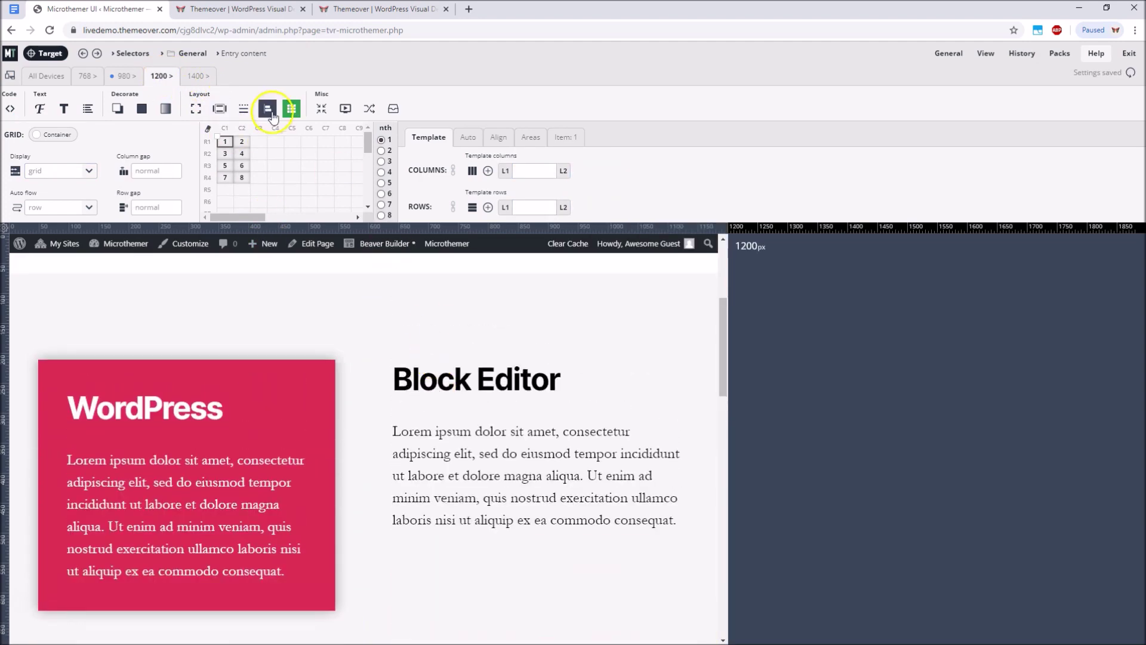
click(199, 78)
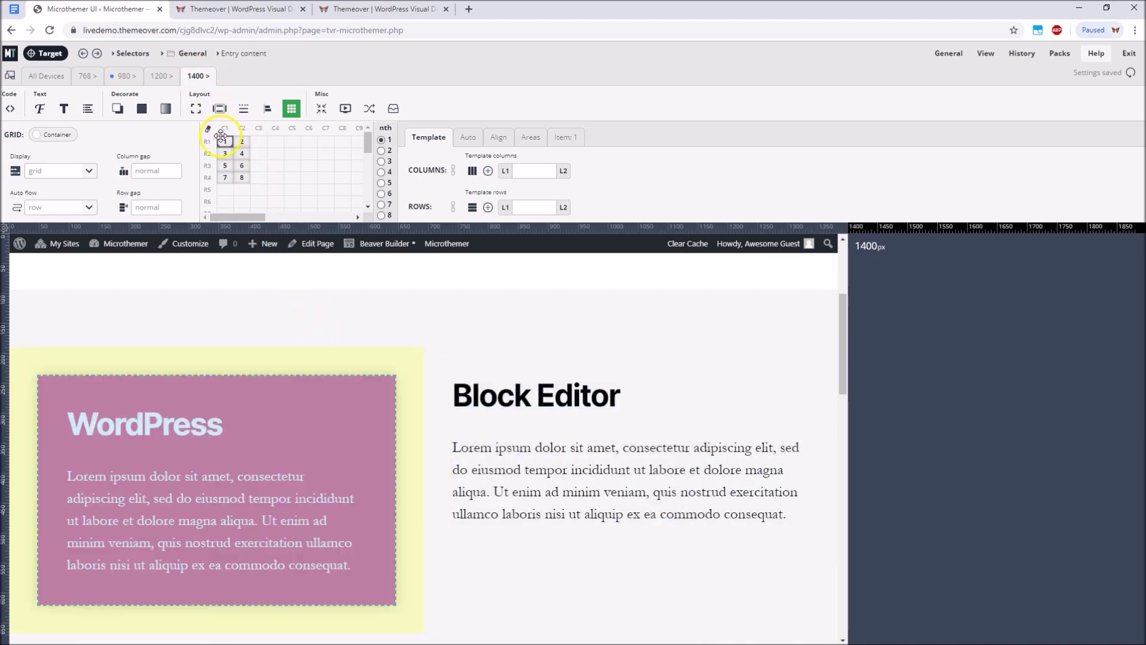
At 1400px, make the entry content a six-column grid with items 1 and 3 spanning two columns
drag(222, 138, 312, 171)
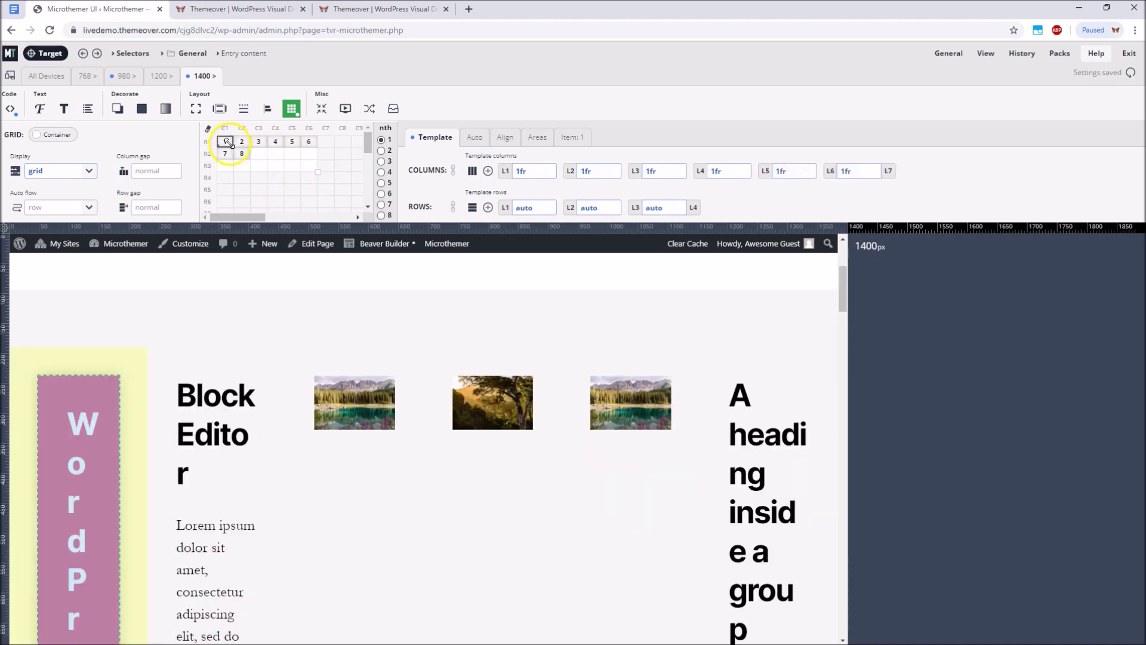
drag(234, 147, 311, 140)
drag(232, 154, 320, 153)
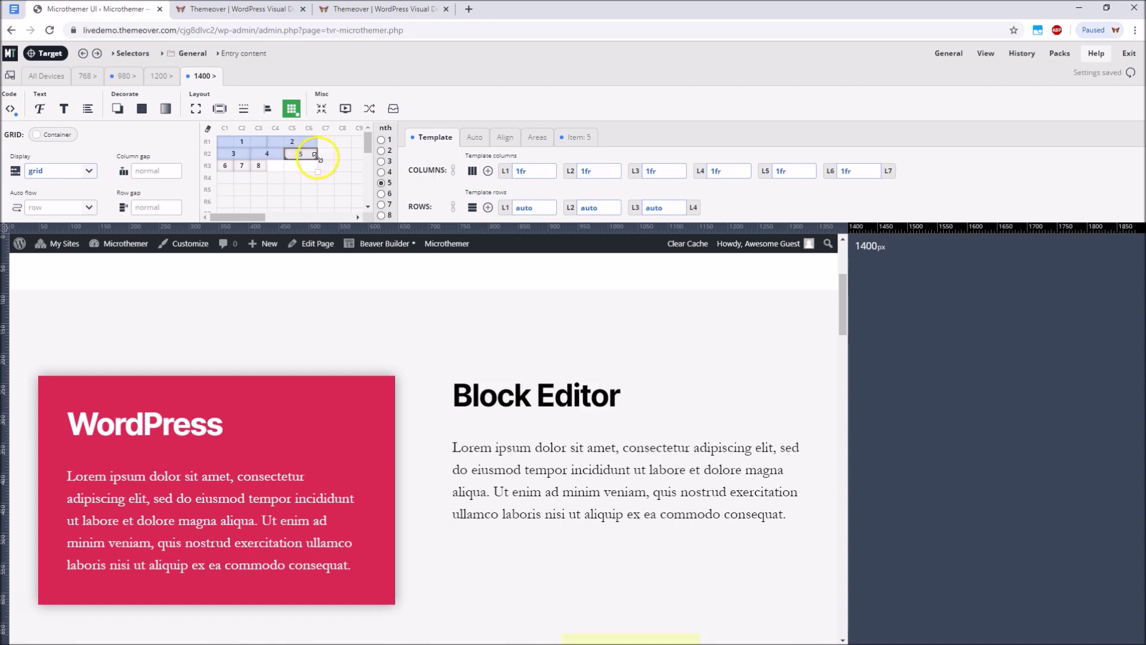
Check the preview's three-across image layout and open the entry content selector's settings
scroll(503, 379, down, 3)
scroll(503, 378, down, 5)
scroll(503, 380, up, 4)
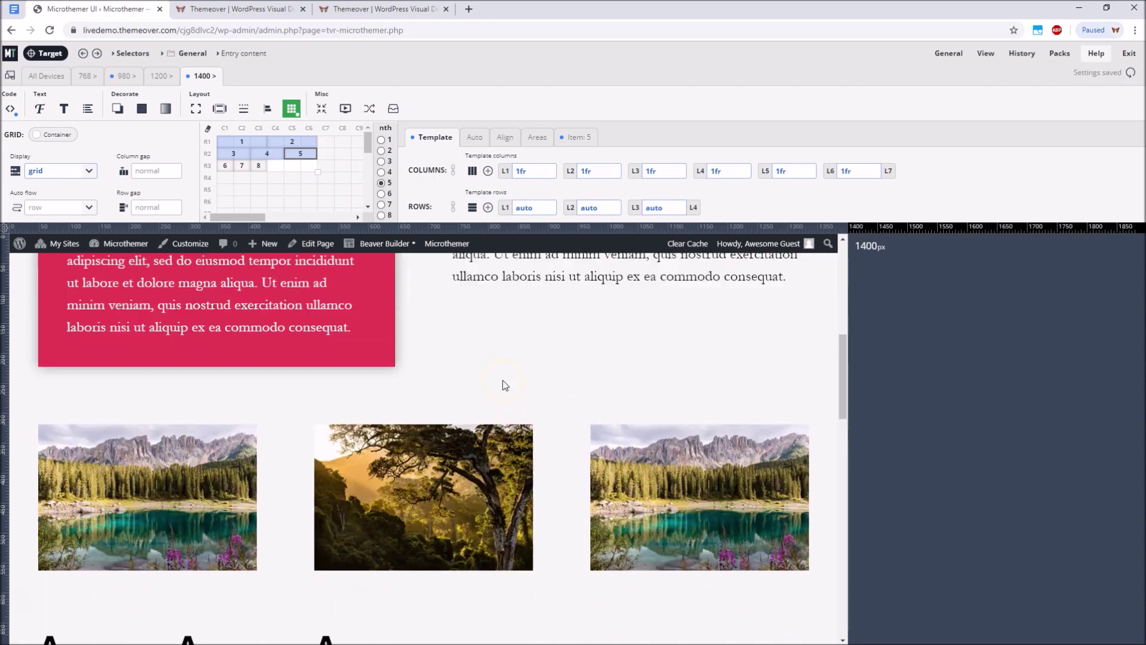
scroll(503, 380, down, 1)
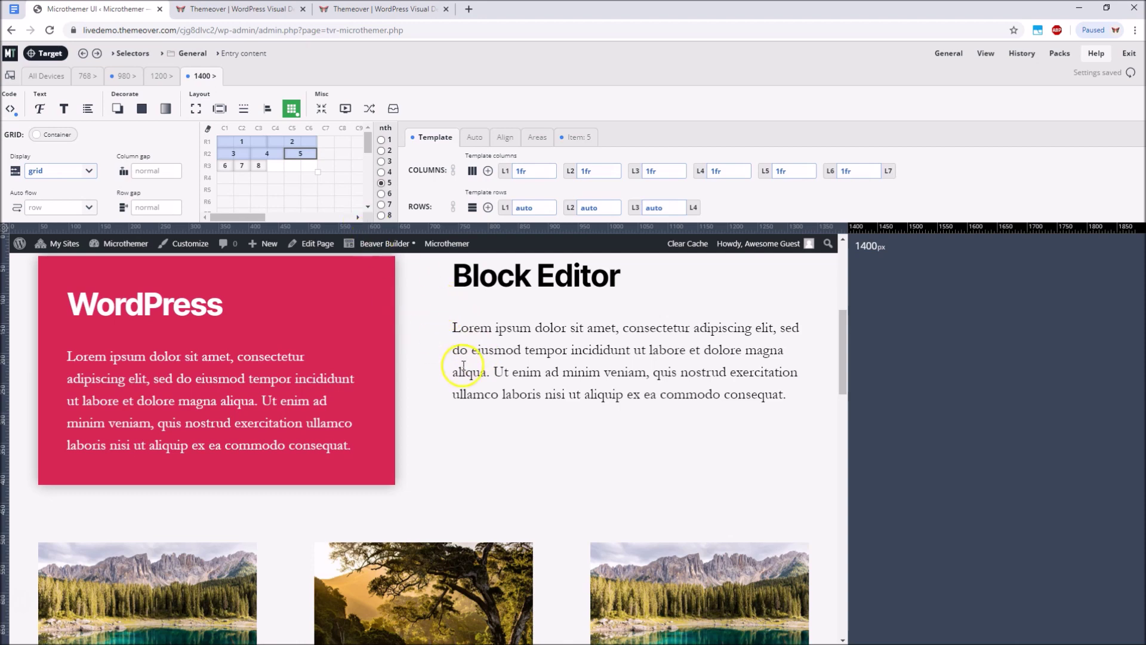
scroll(454, 365, up, 1)
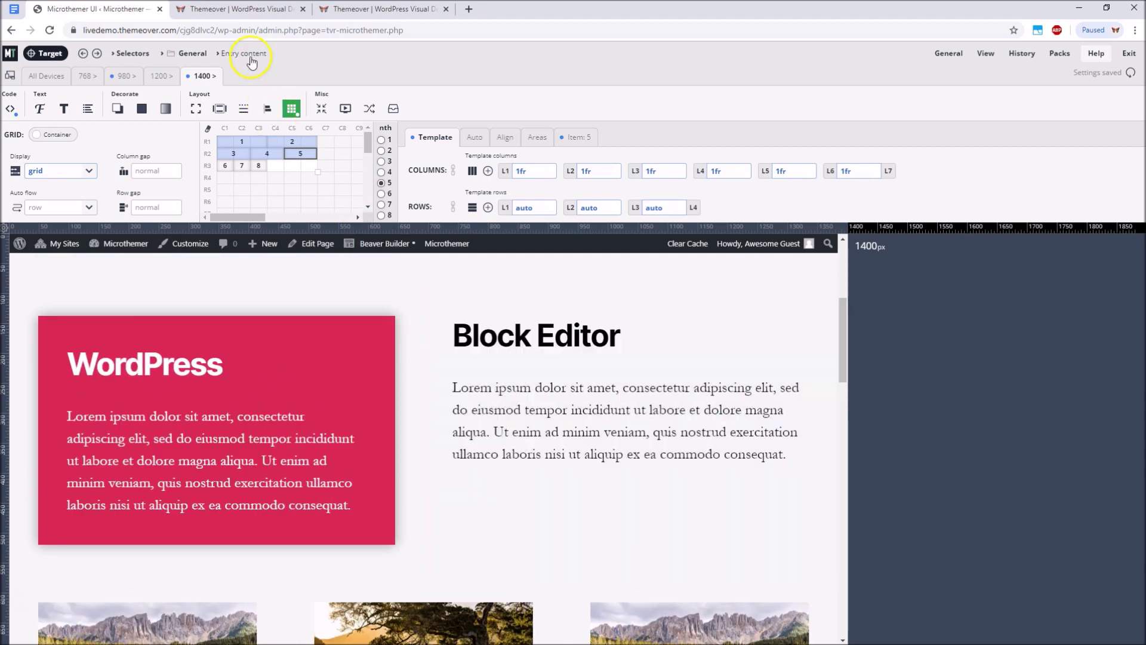
click(245, 54)
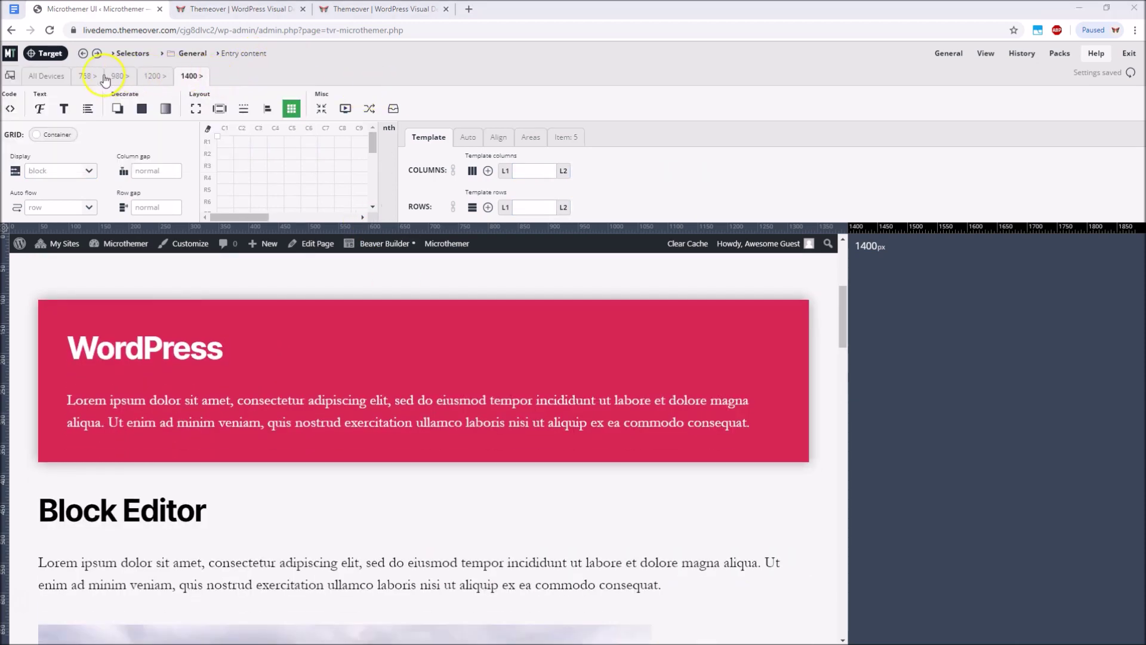
Return to All Devices and set the entry content's display to grid
click(51, 79)
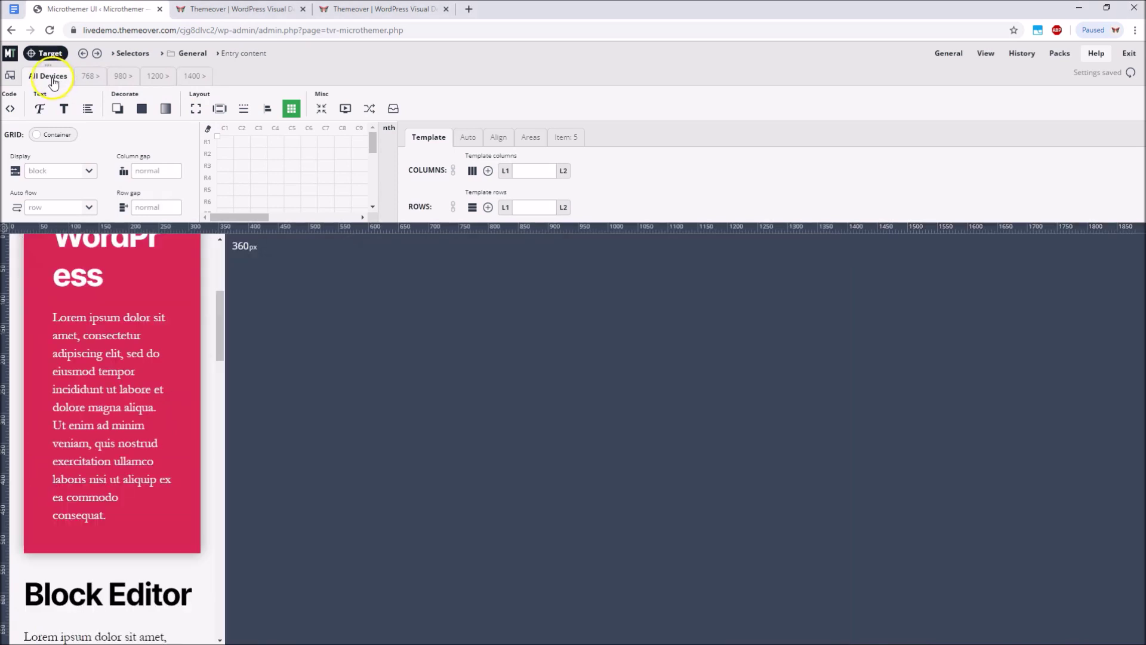
click(90, 173)
text(grid)
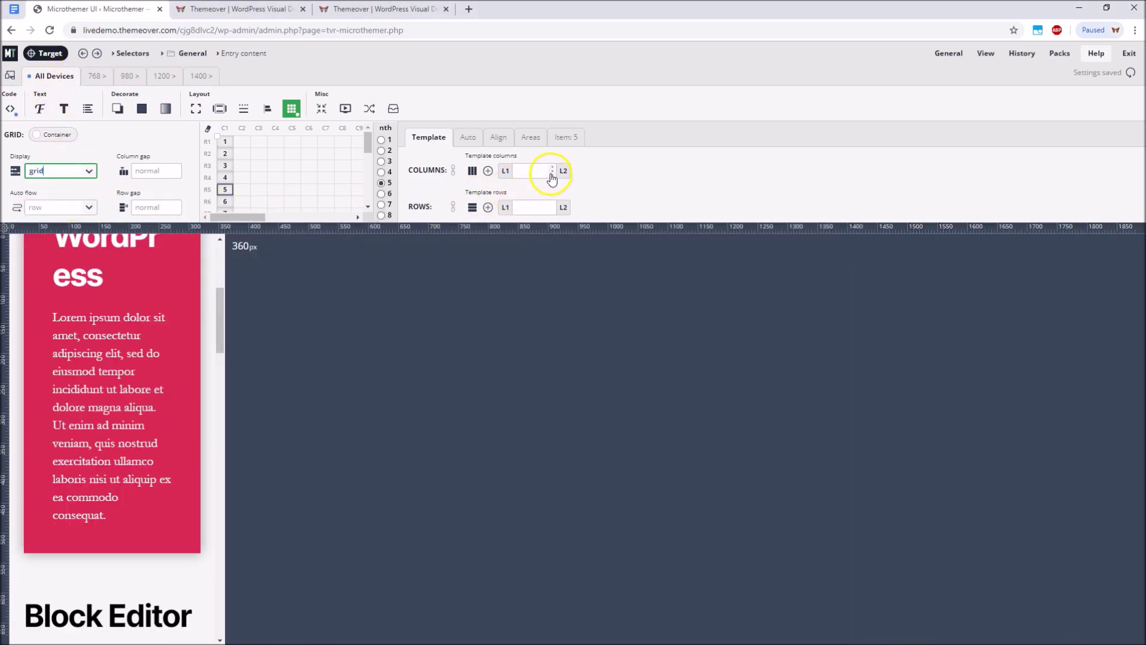
Apply repeat(auto-fit, minmax(420px, 1fr)) grid columns and widen the preview to test responsiveness
click(554, 174)
scroll(593, 269, down, 5)
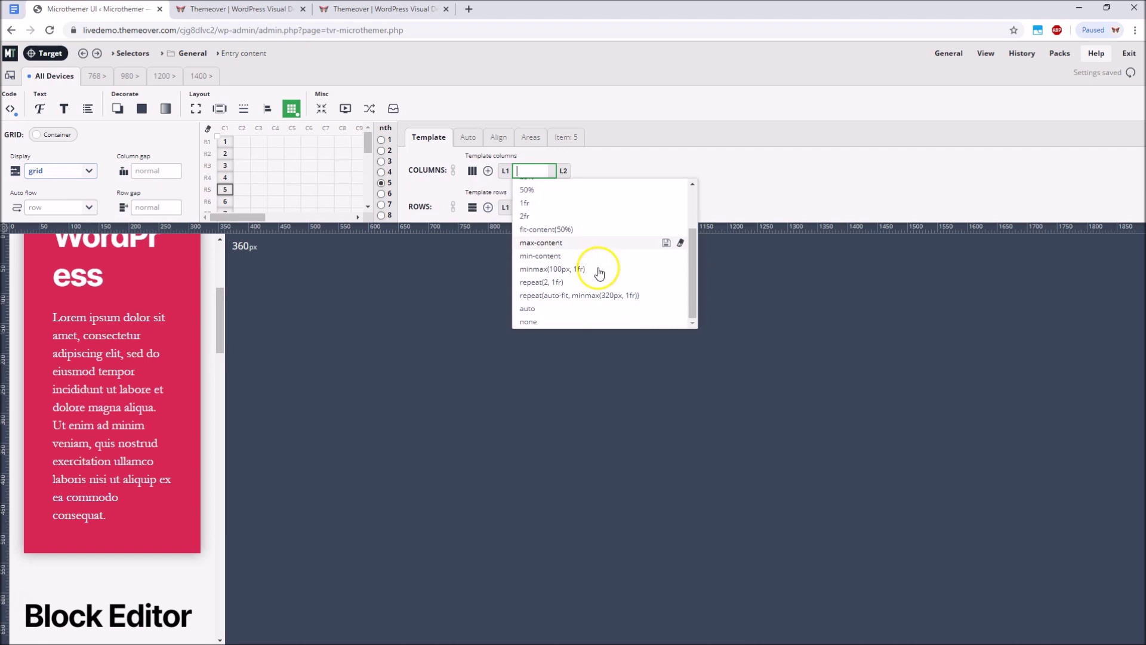
click(596, 296)
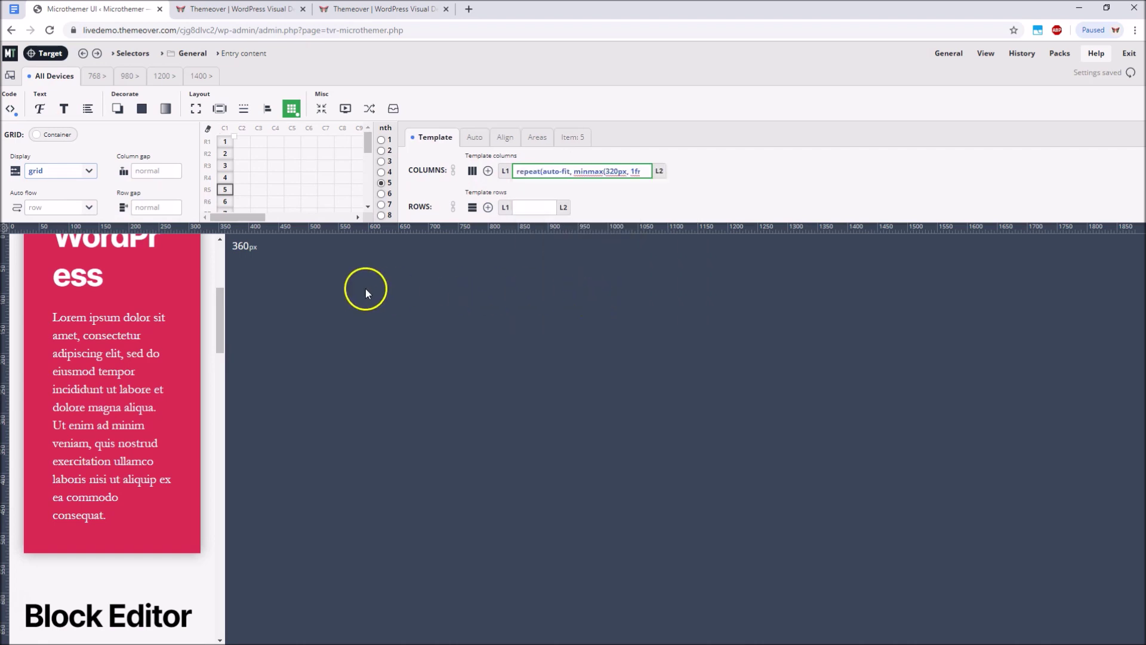
drag(201, 228, 1109, 227)
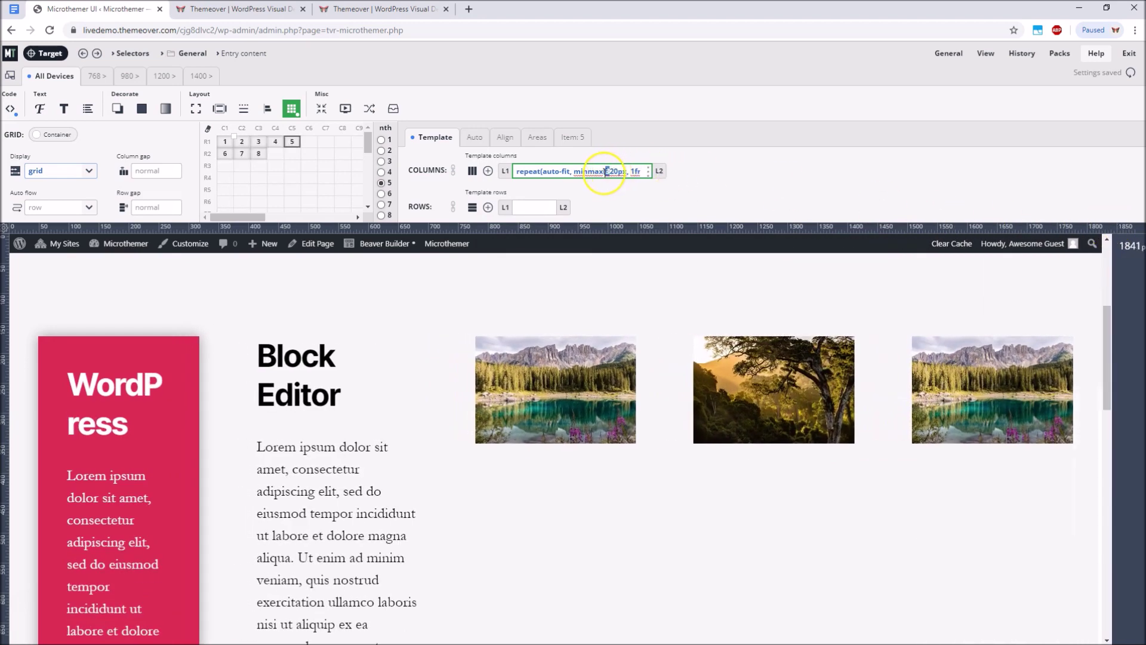
text(4)
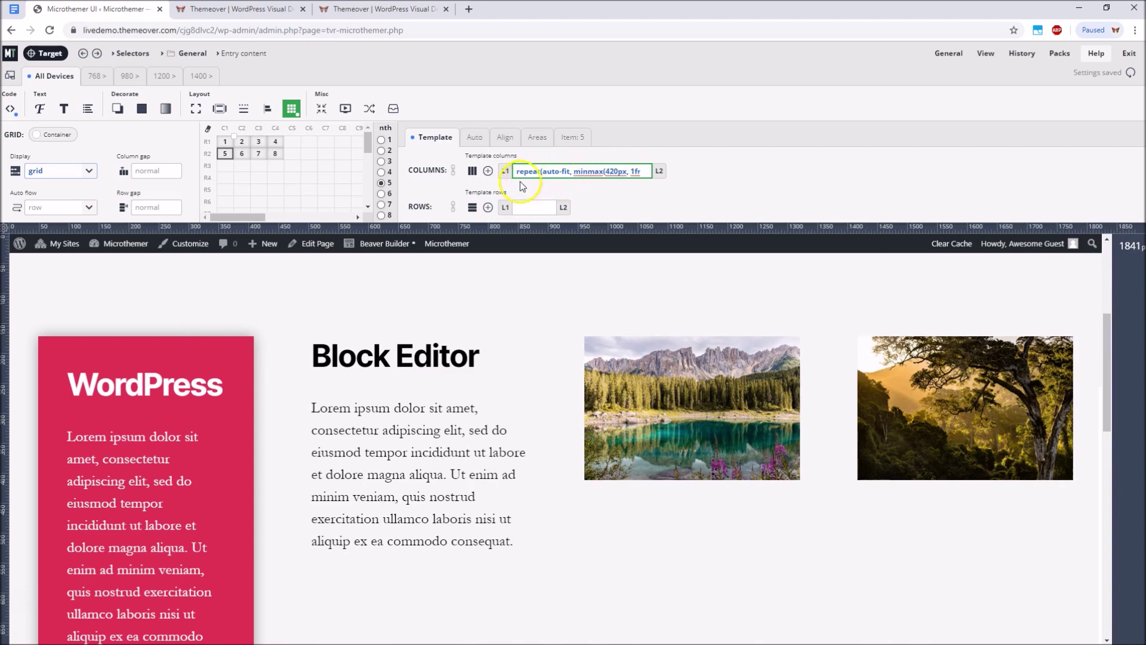
Stretch grid item 3 across two columns and two rows, then open the page in the block editor
click(260, 142)
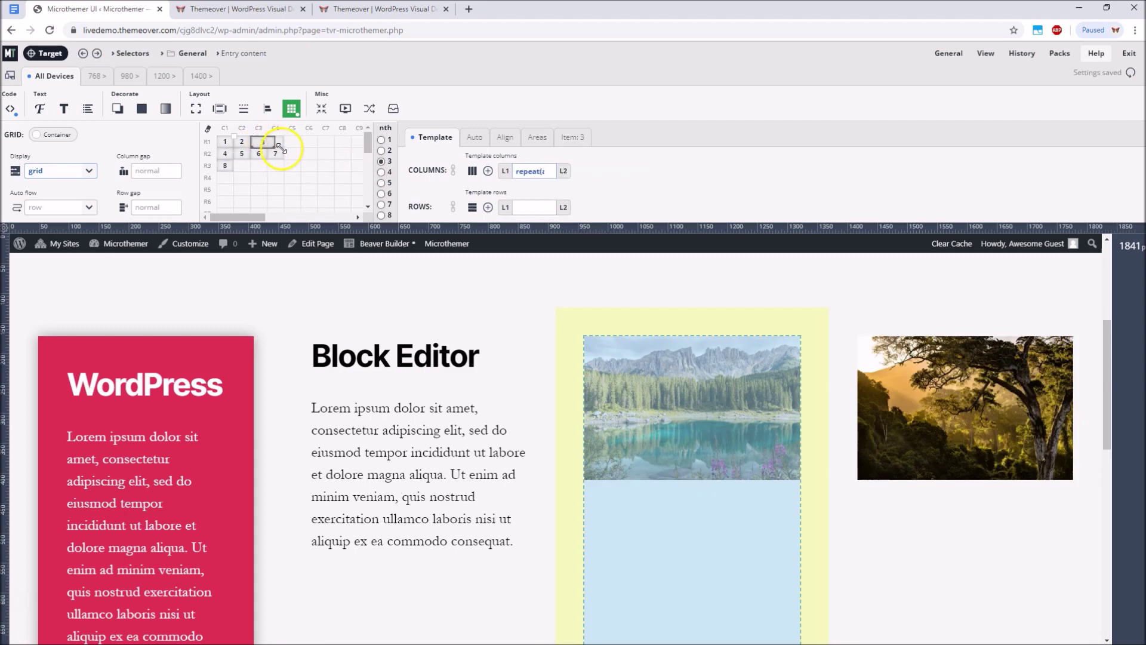
drag(267, 148, 281, 152)
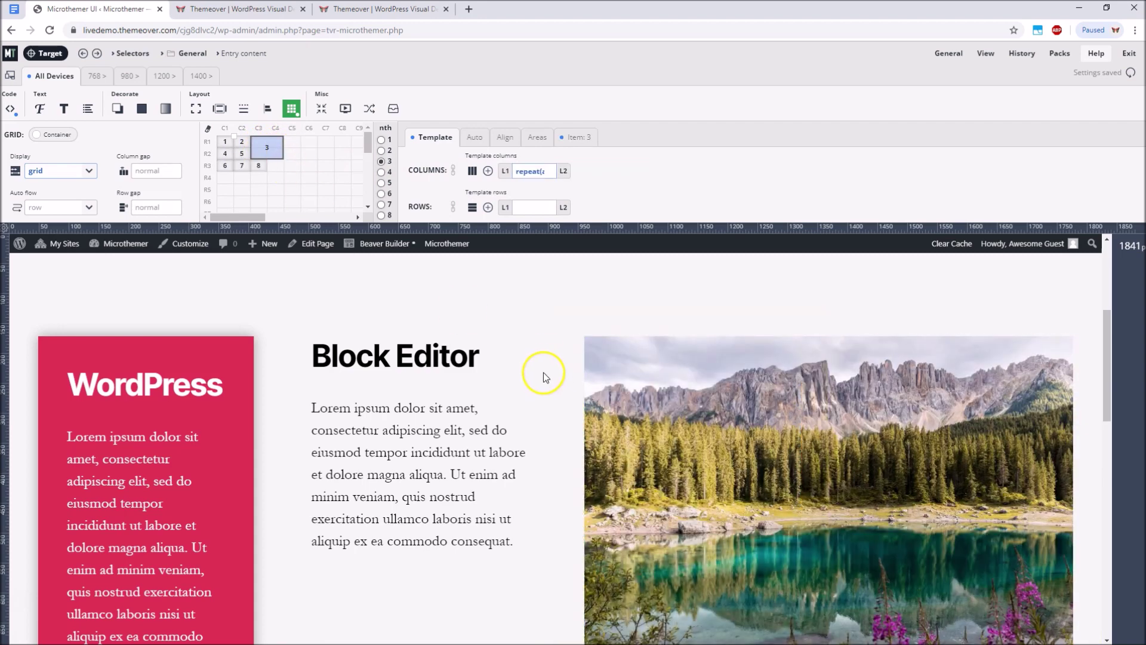
scroll(542, 375, down, 1)
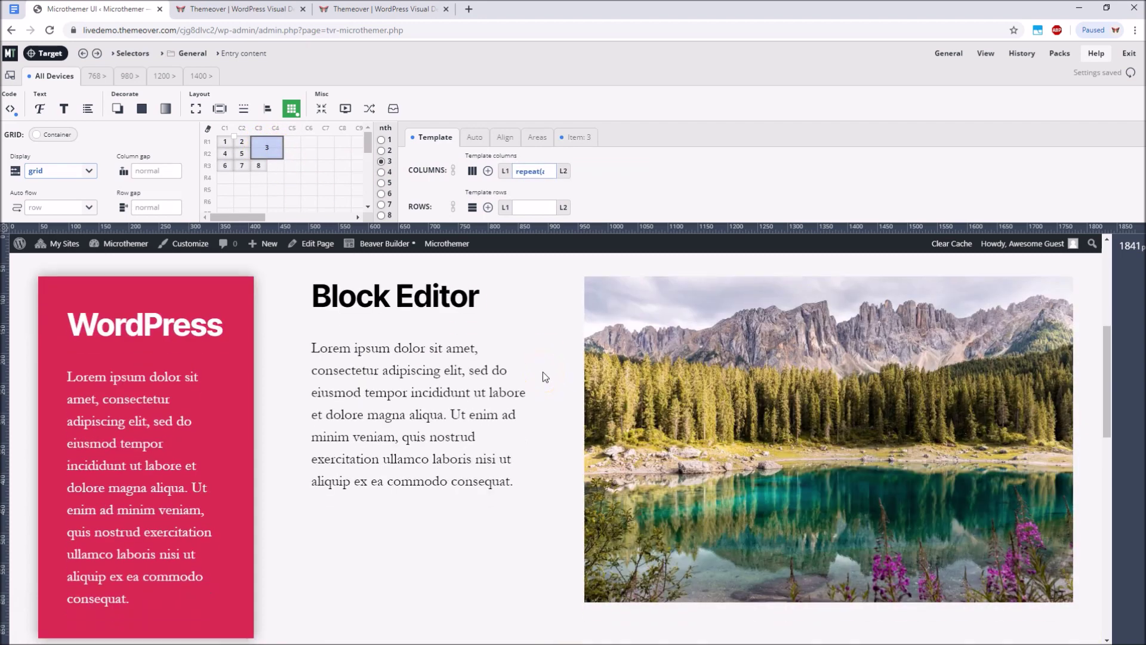
click(318, 245)
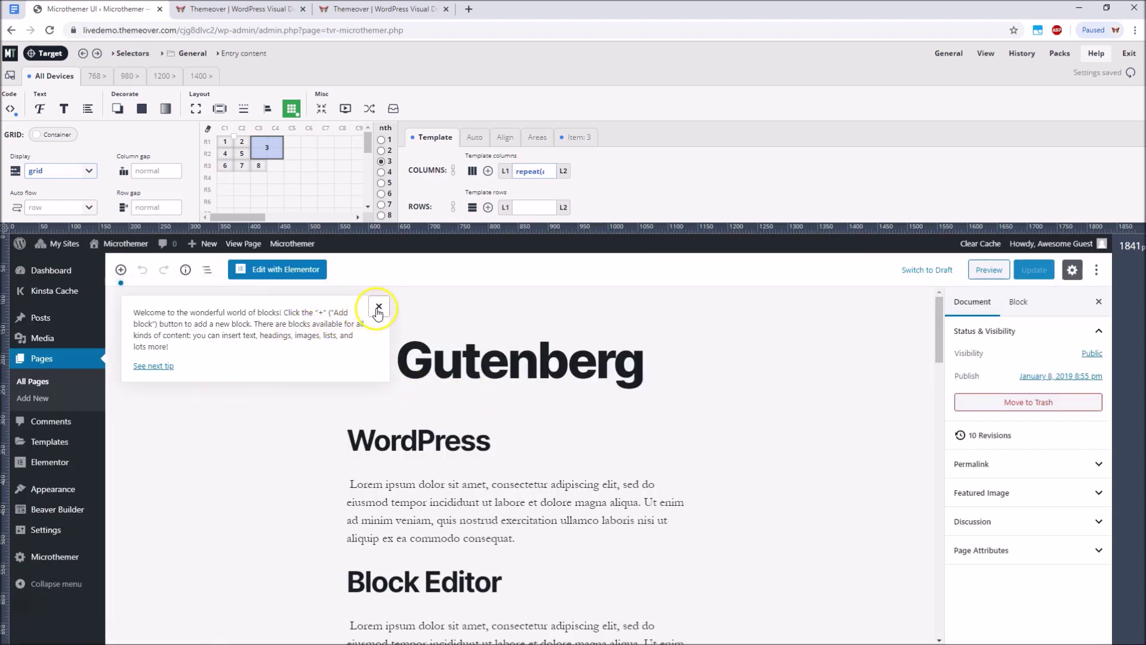
Dismiss the block editor's welcome tip
click(379, 306)
scroll(832, 449, down, 4)
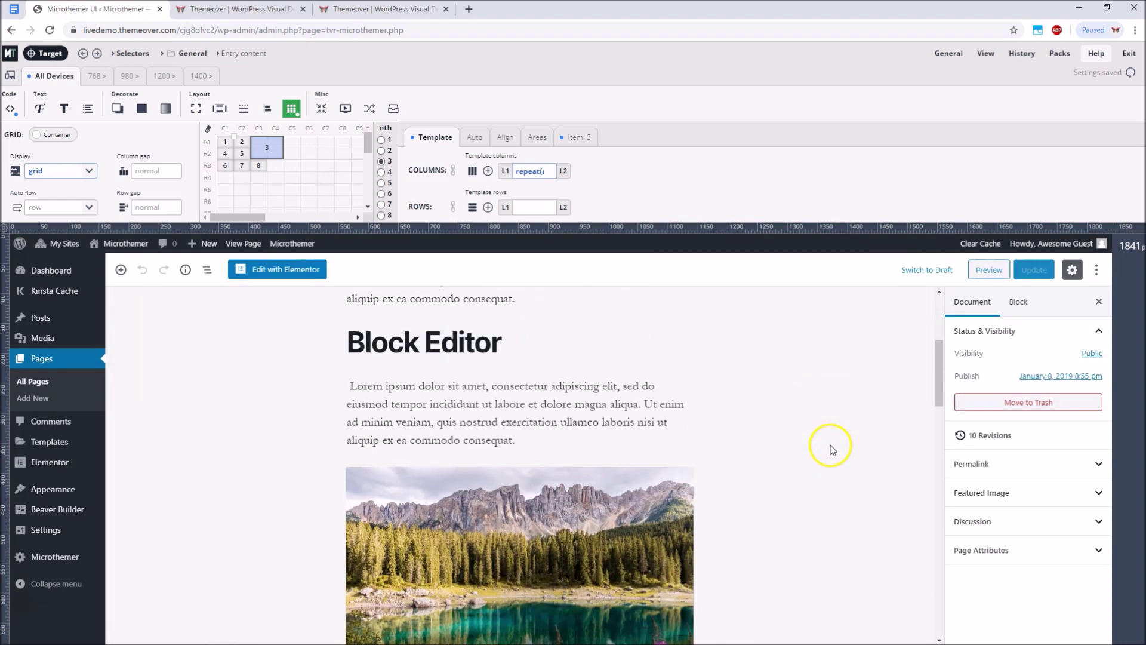
scroll(833, 449, up, 2)
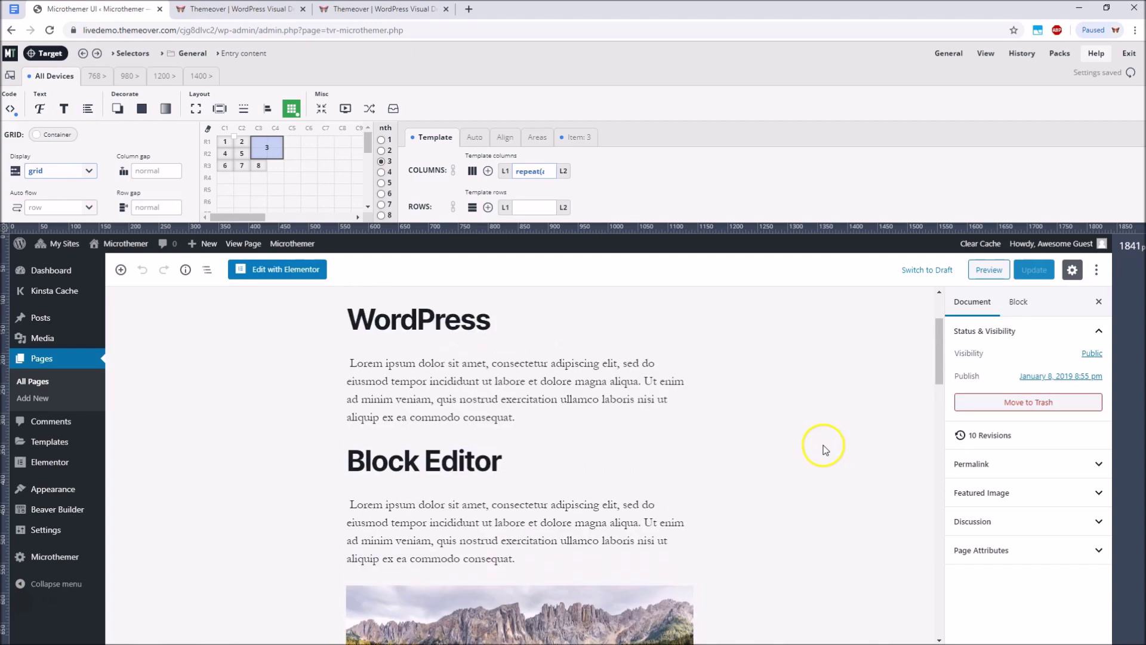
Select the WordPress paragraph and heading blocks, then show the Document settings
click(401, 388)
scroll(622, 409, down, 10)
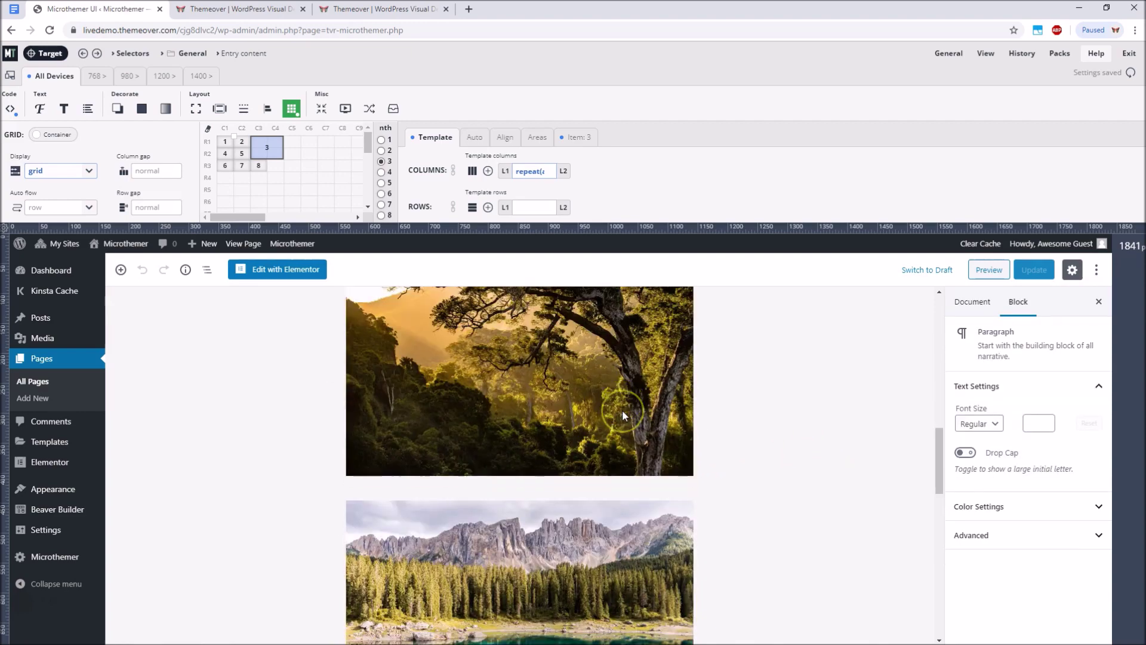
scroll(622, 410, up, 10)
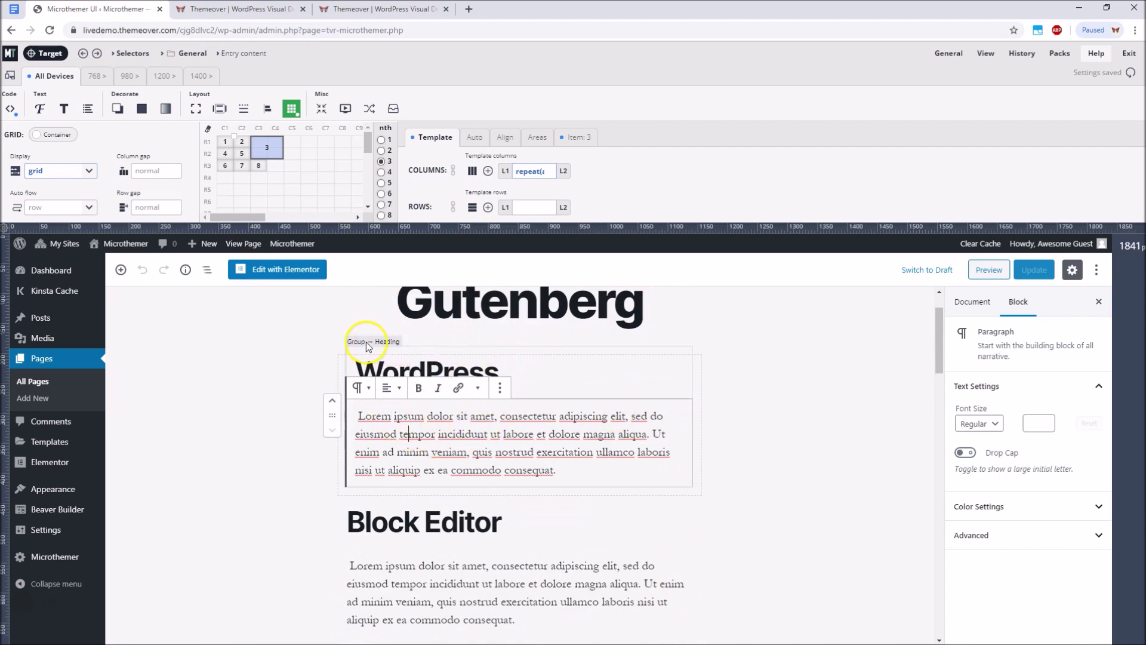
click(359, 342)
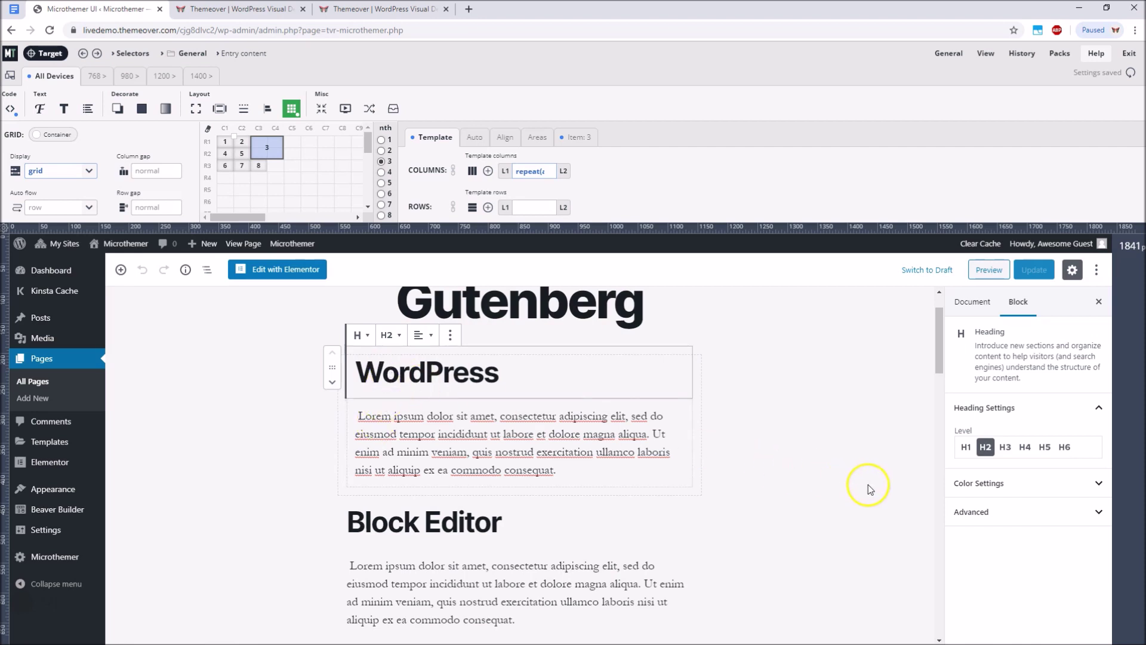
click(972, 301)
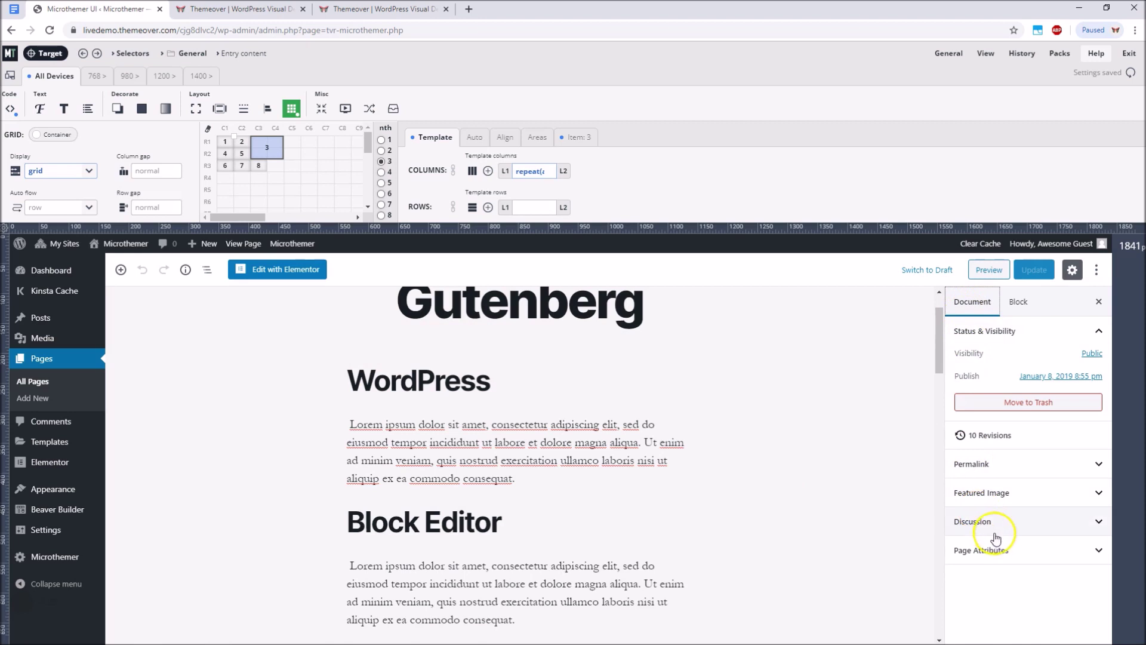
Confirm Full Width Template is the page template under Page Attributes
click(1007, 550)
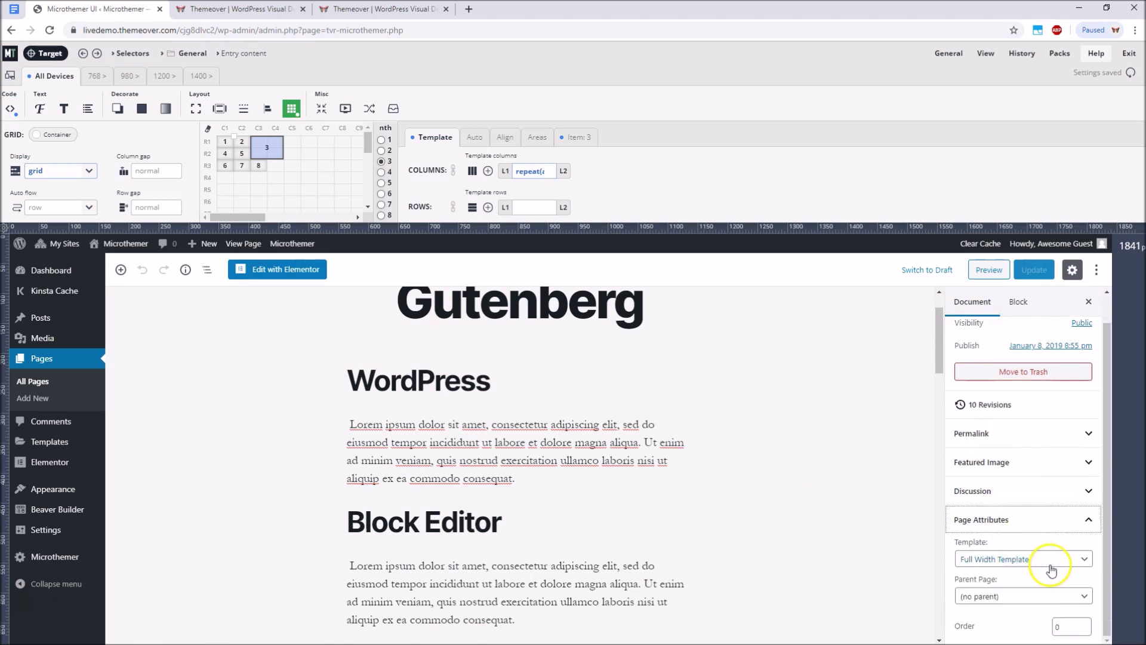
click(1060, 561)
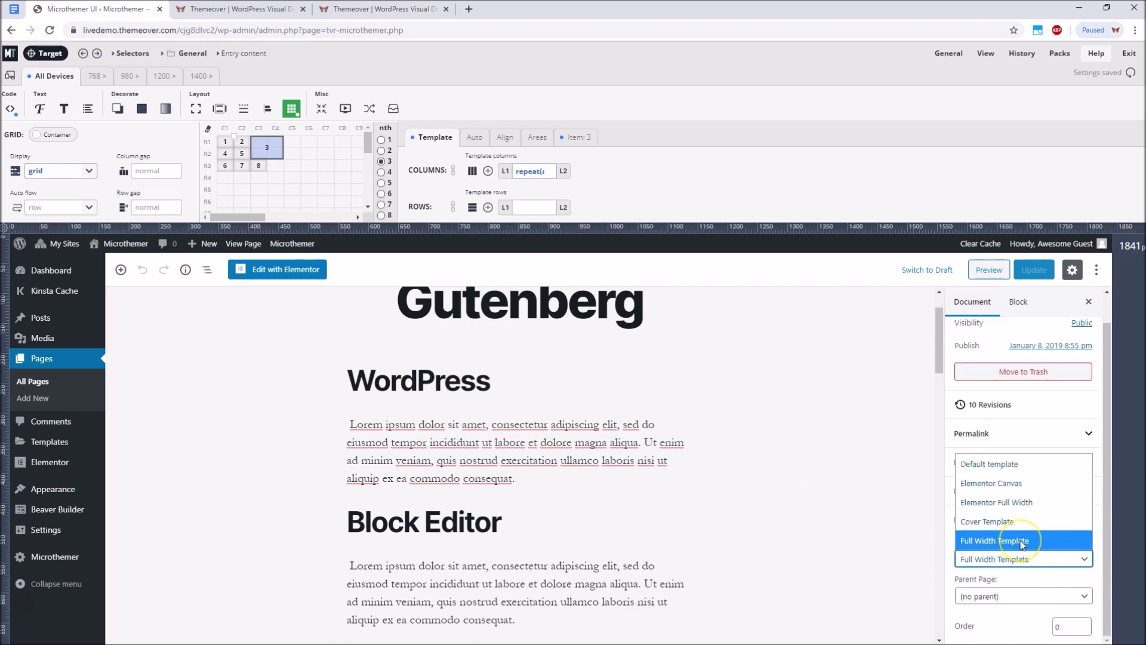
click(909, 546)
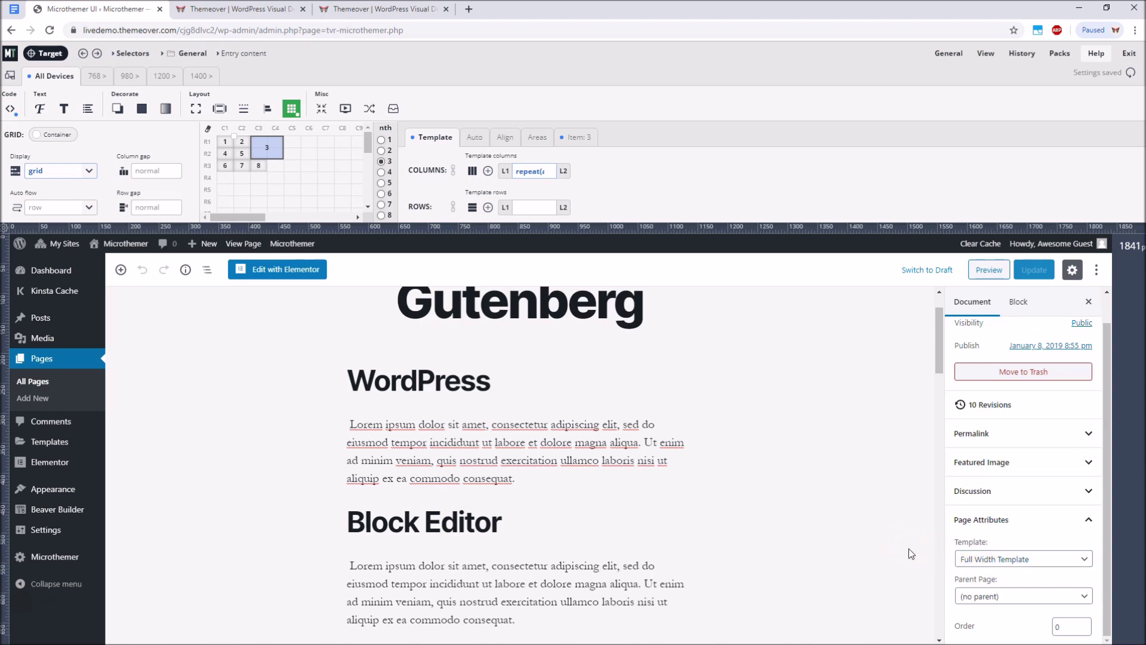
click(973, 559)
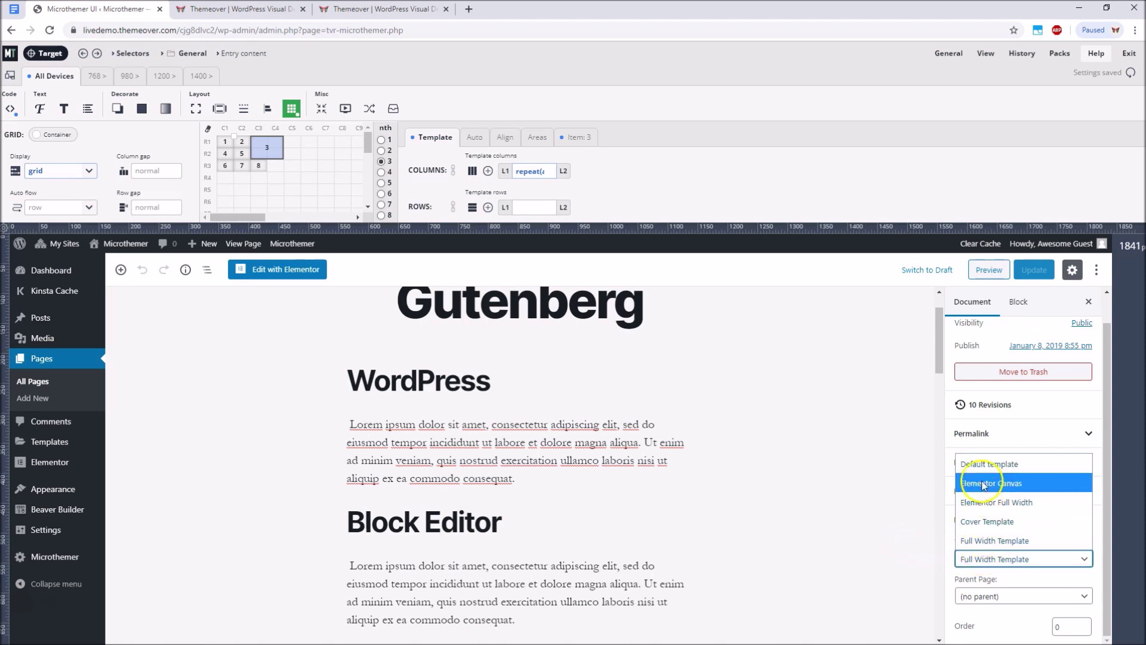
click(842, 472)
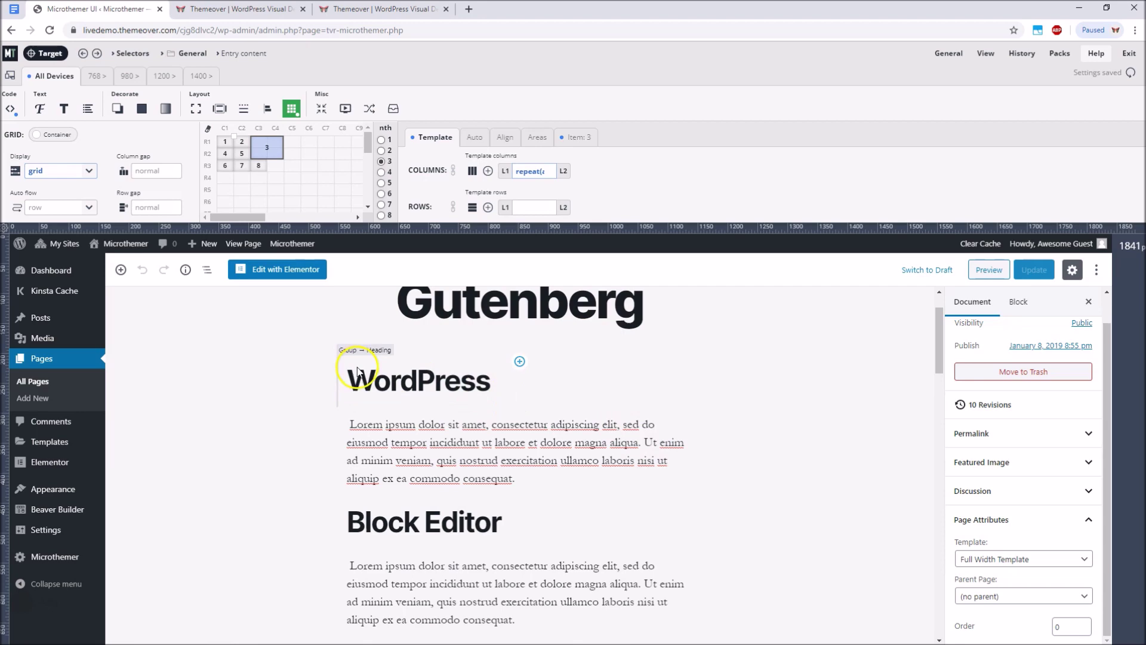
View the finished page on the front end, then launch a fresh Microthemer live demo
click(239, 243)
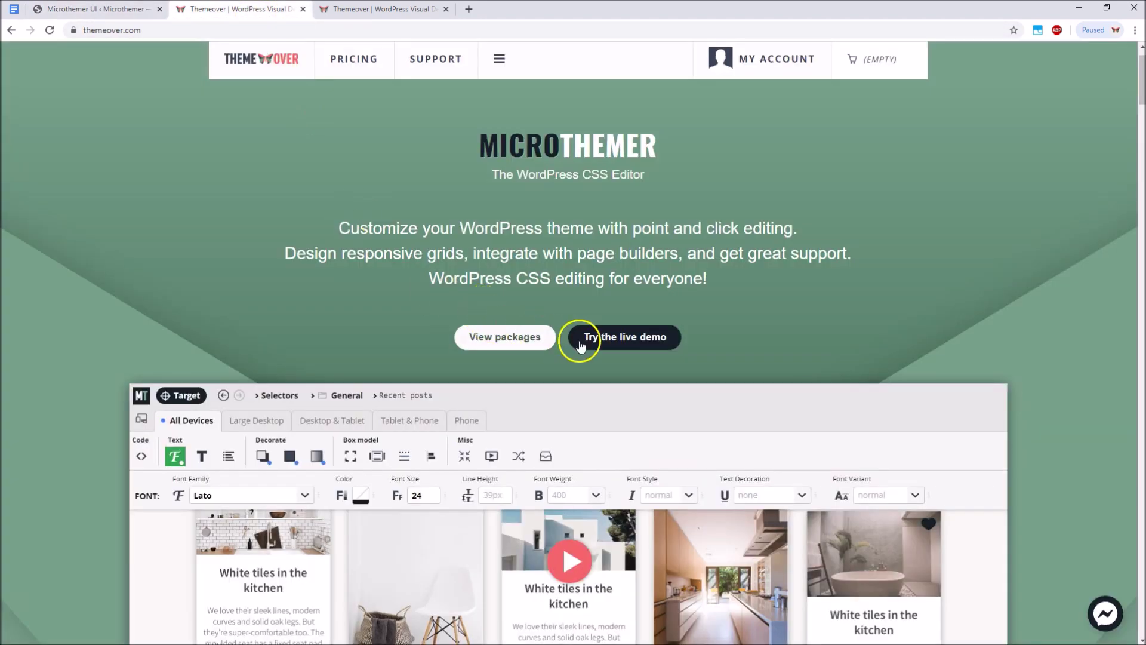
click(137, 30)
click(627, 336)
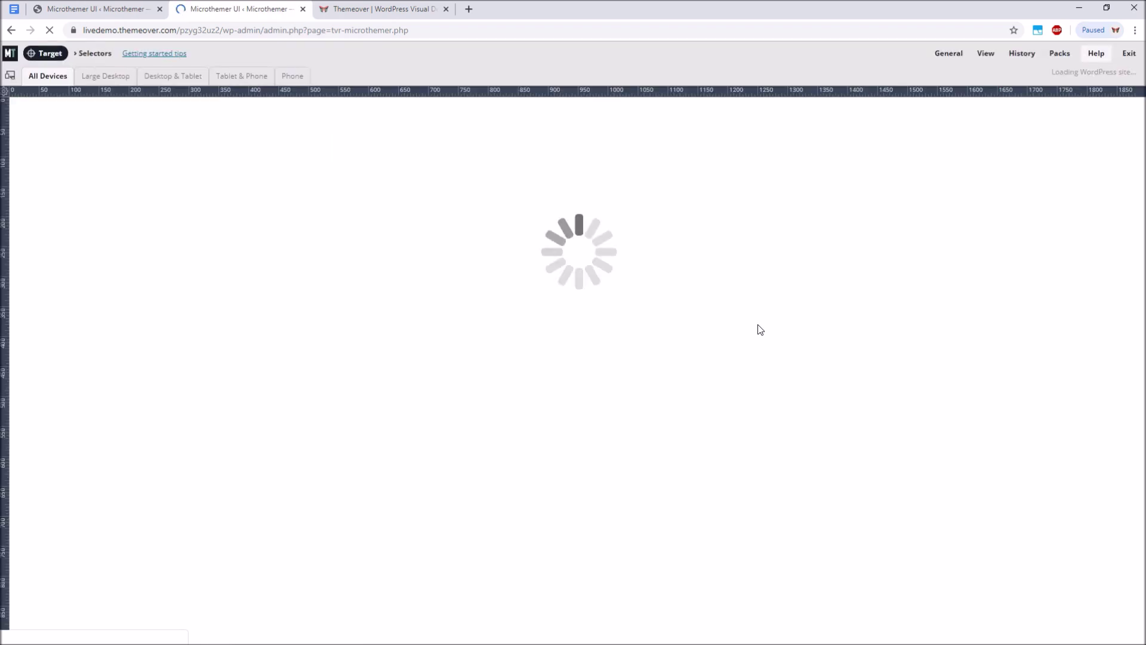
Open the demo's CSS Grid page and scroll through it
click(770, 305)
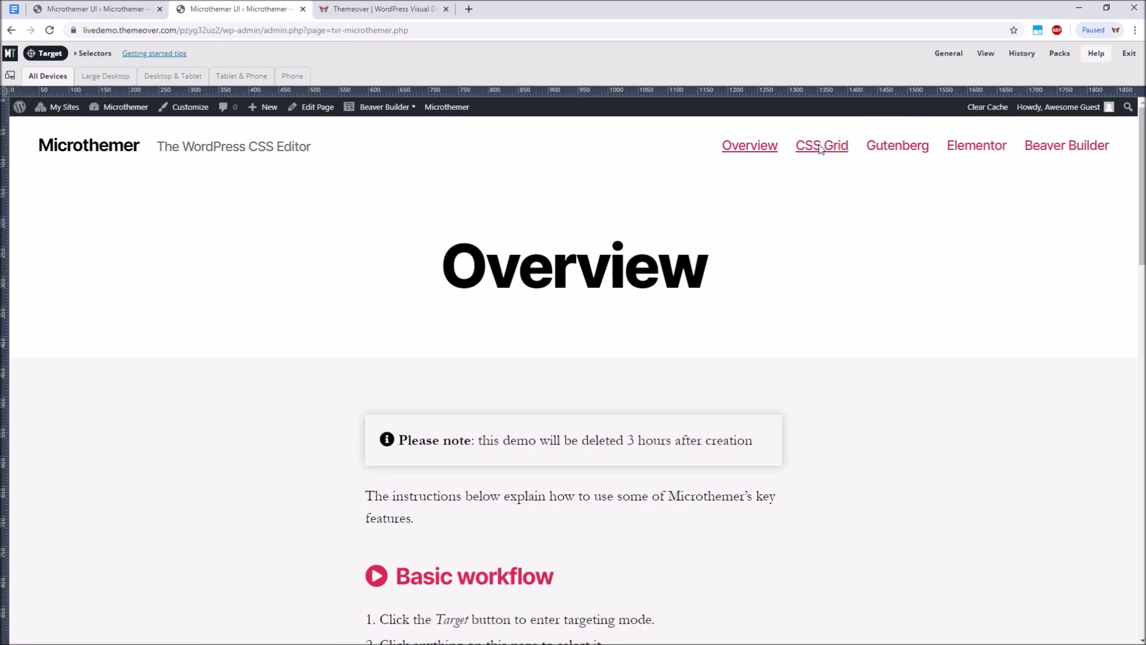
click(821, 149)
scroll(702, 300, down, 10)
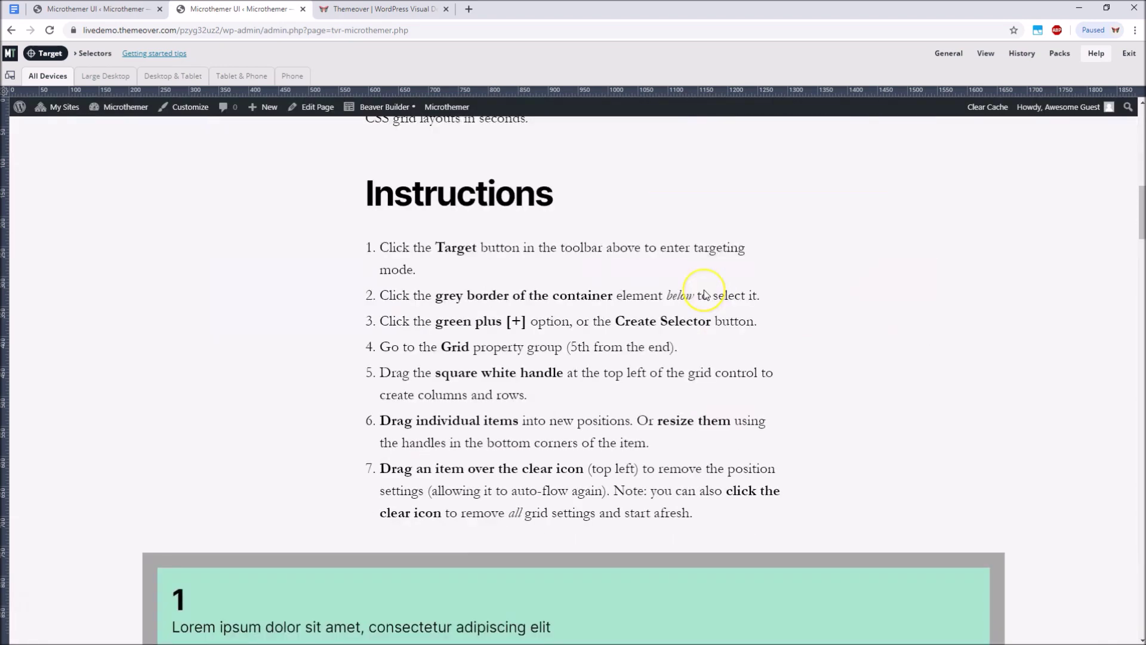
scroll(704, 293, down, 20)
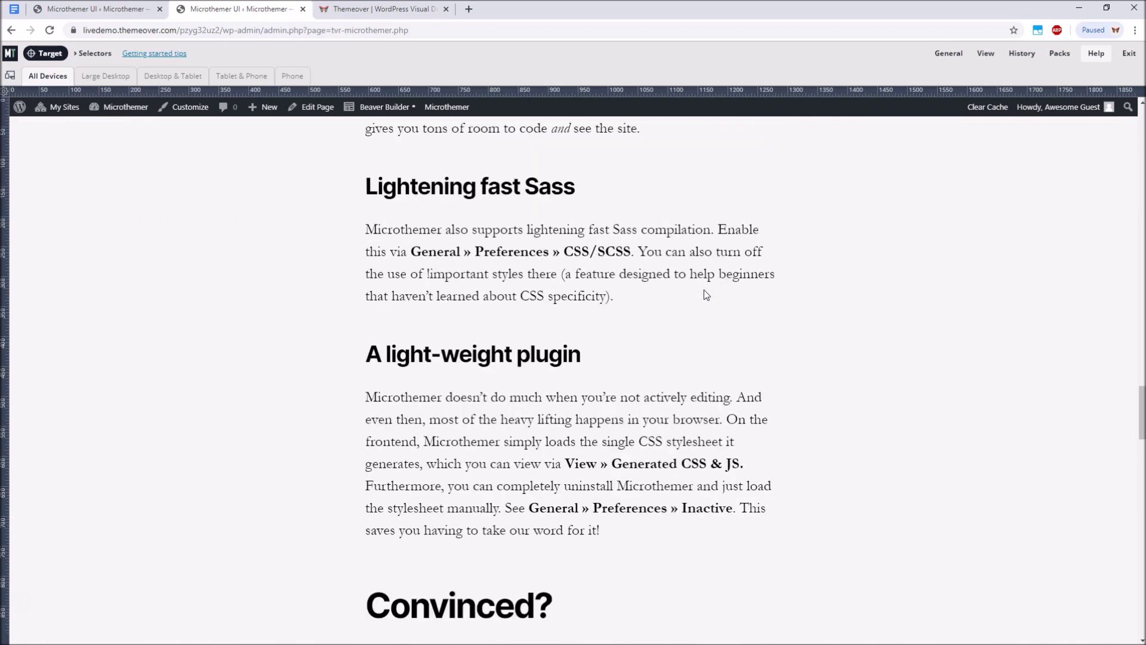
scroll(705, 292, down, 9)
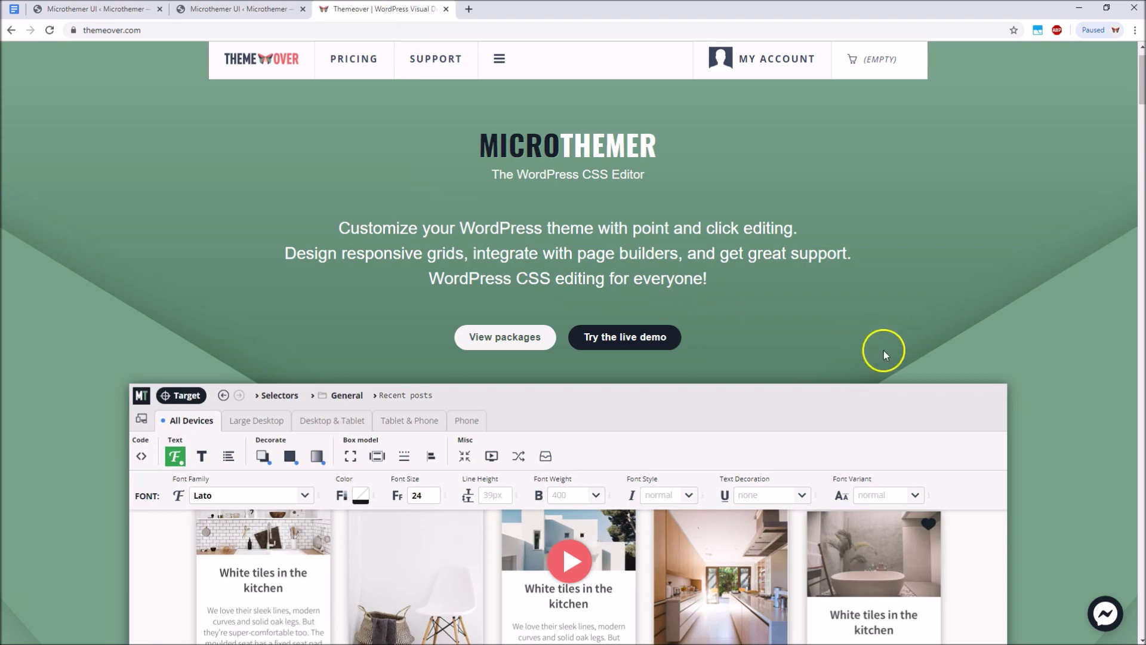
Open the Themeover site's chat popup and dismiss the Support dropdown
click(1108, 619)
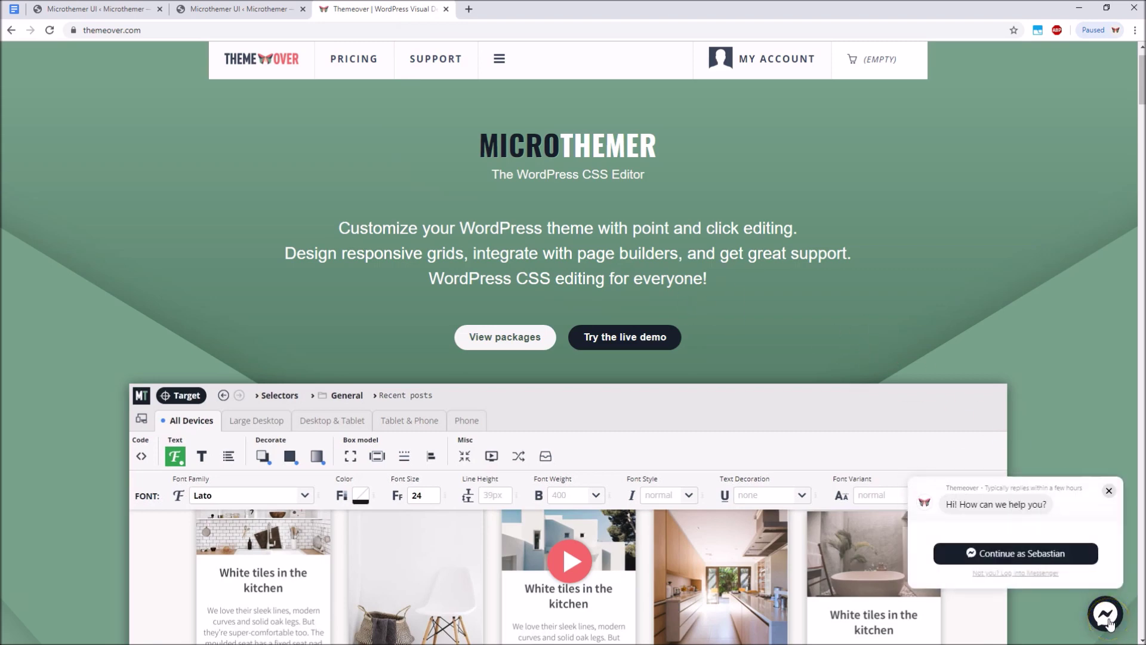
mouse_move(434, 55)
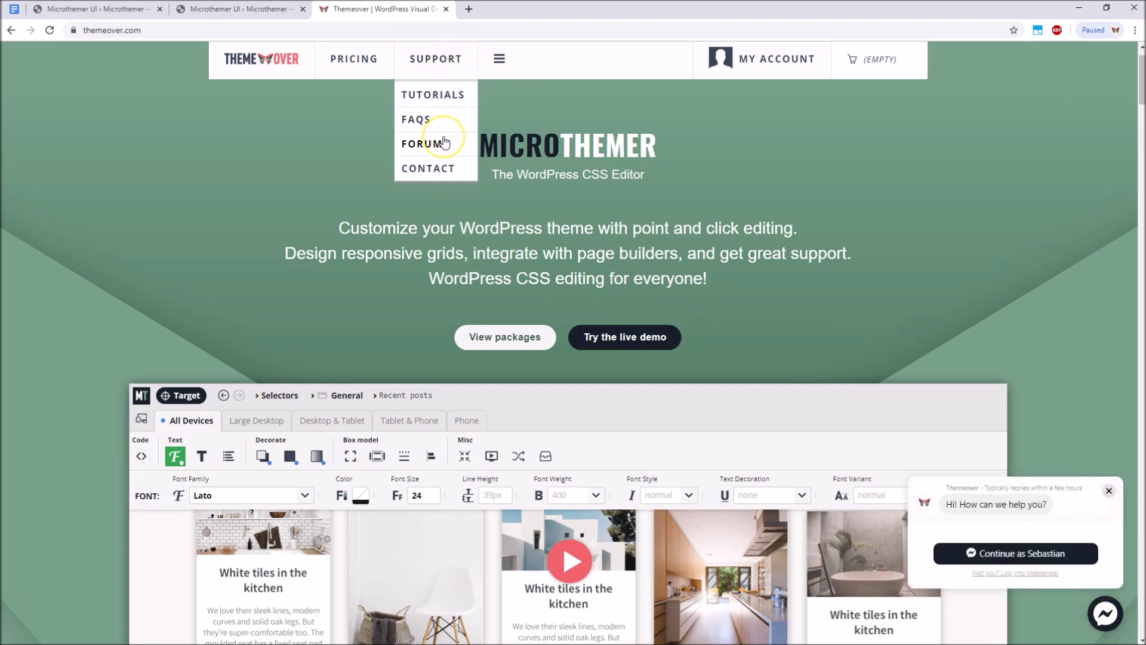
click(355, 295)
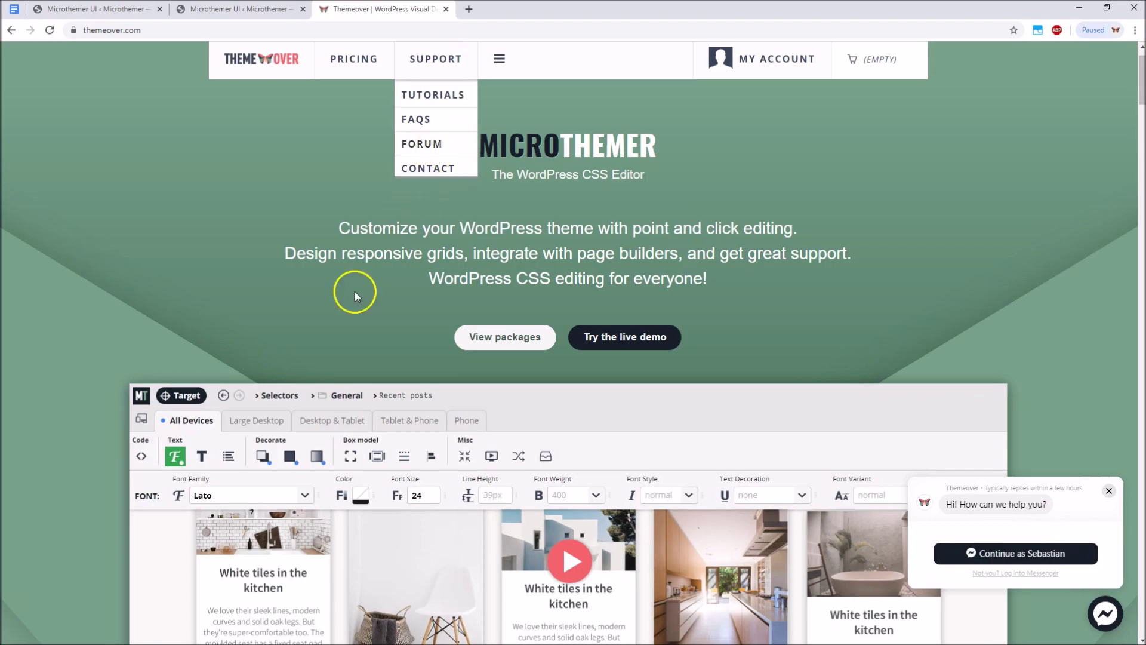